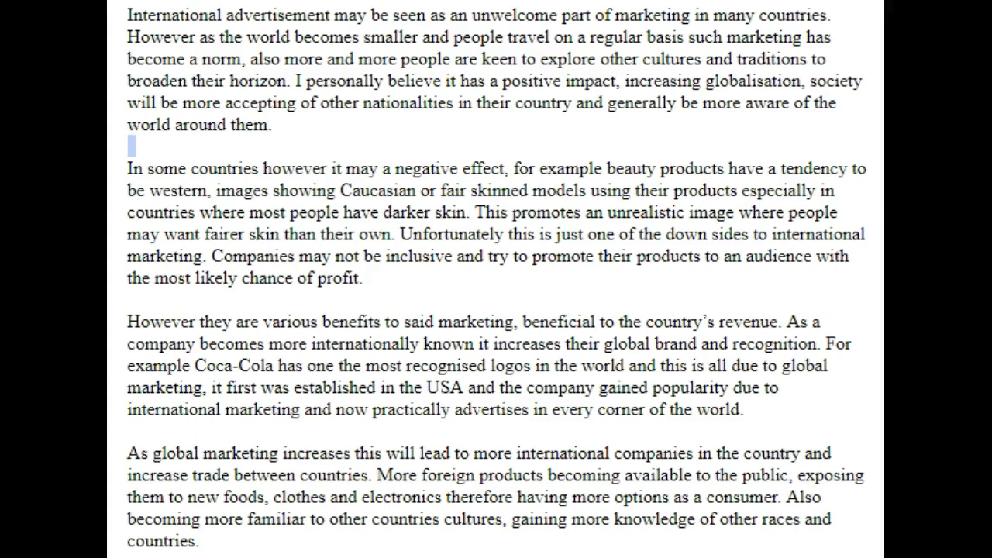
# Step: Add commas after 'However', 'smaller' and 'basis' in the first paragraph
pyautogui.doubleClick(291, 132)
pyautogui.rightClick(293, 138)
pyautogui.click(288, 103)
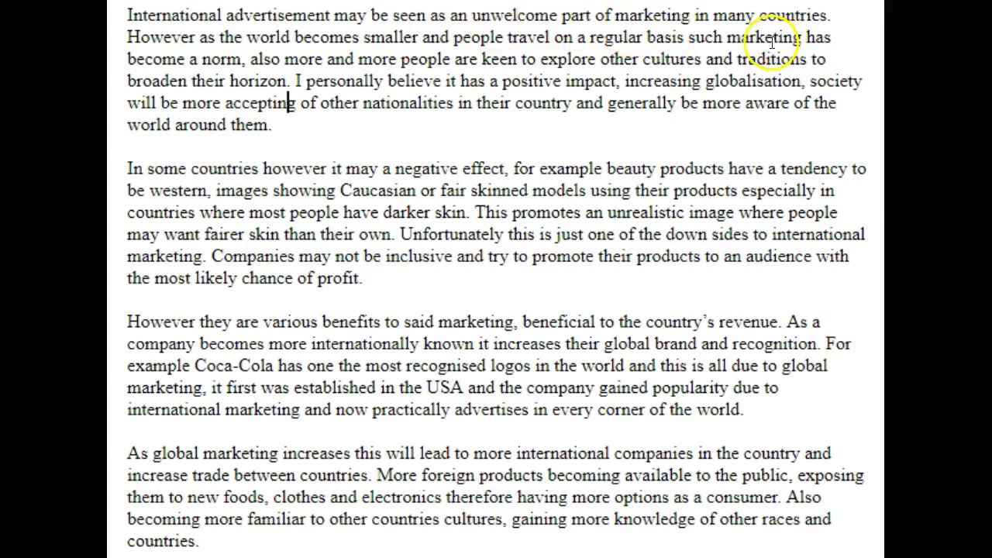
pyautogui.click(198, 37)
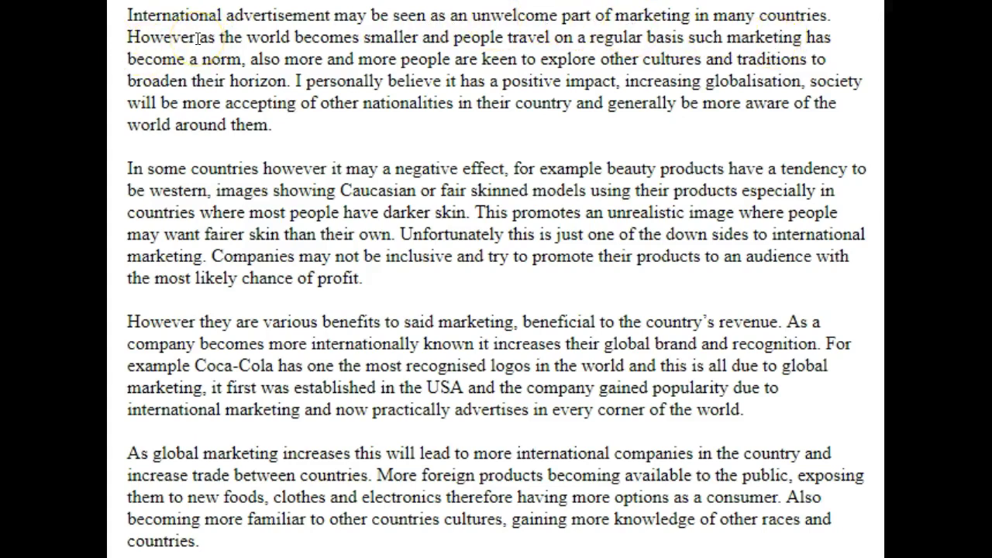
pyautogui.write(',')
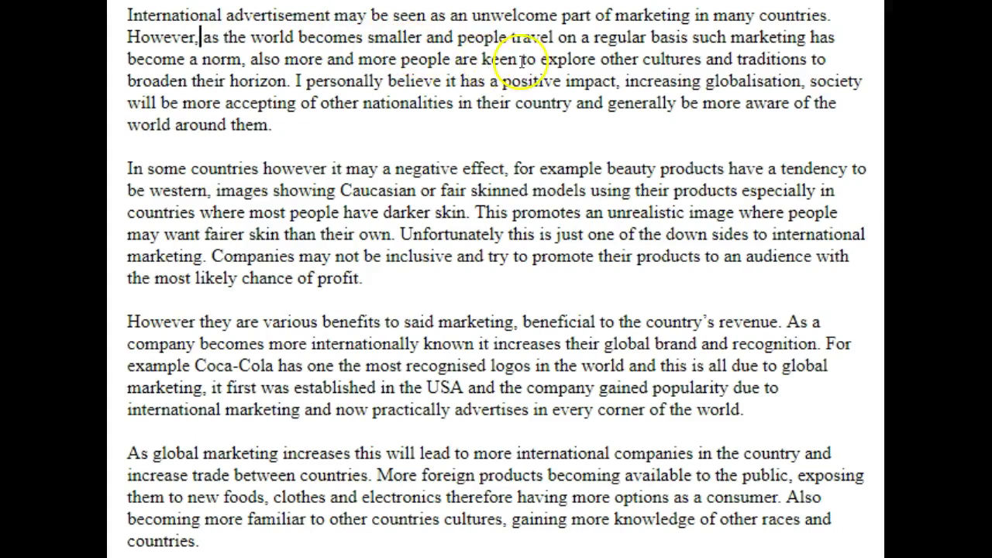
pyautogui.click(425, 37)
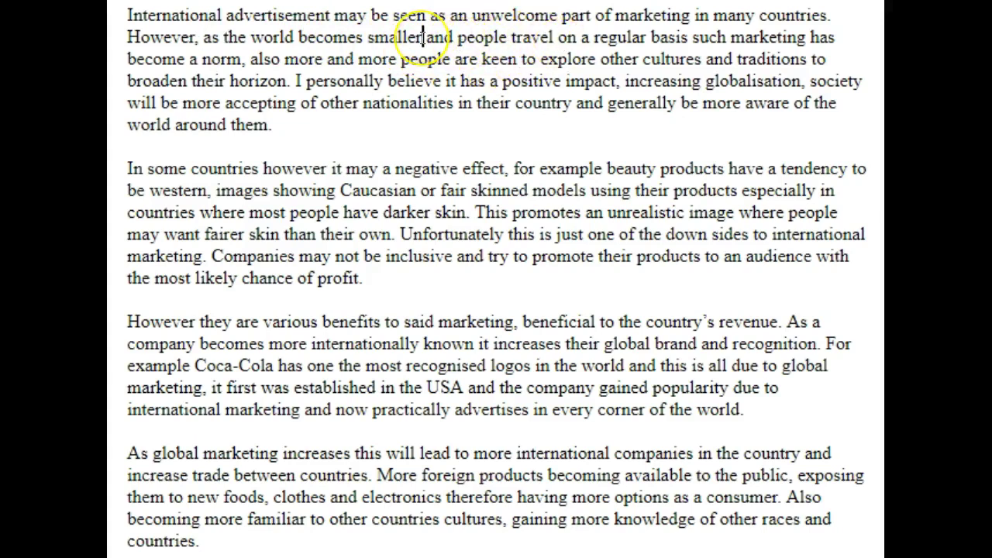
pyautogui.write(',')
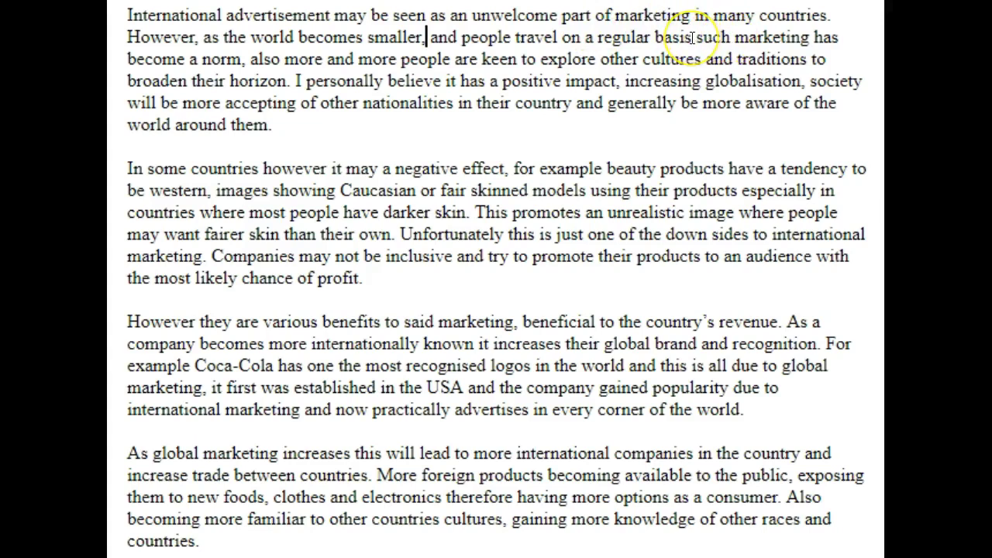
pyautogui.click(692, 37)
pyautogui.write(',')
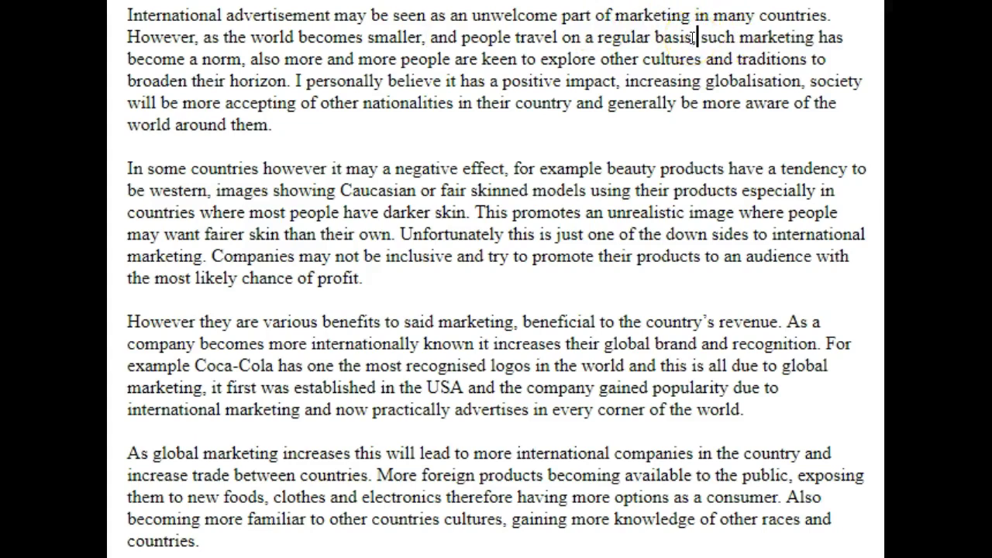
# Step: Change 'a norm' to 'the norm' in the first paragraph
pyautogui.click(200, 60)
pyautogui.press('BackSpace')
pyautogui.press('BackSpace')
pyautogui.write('the')
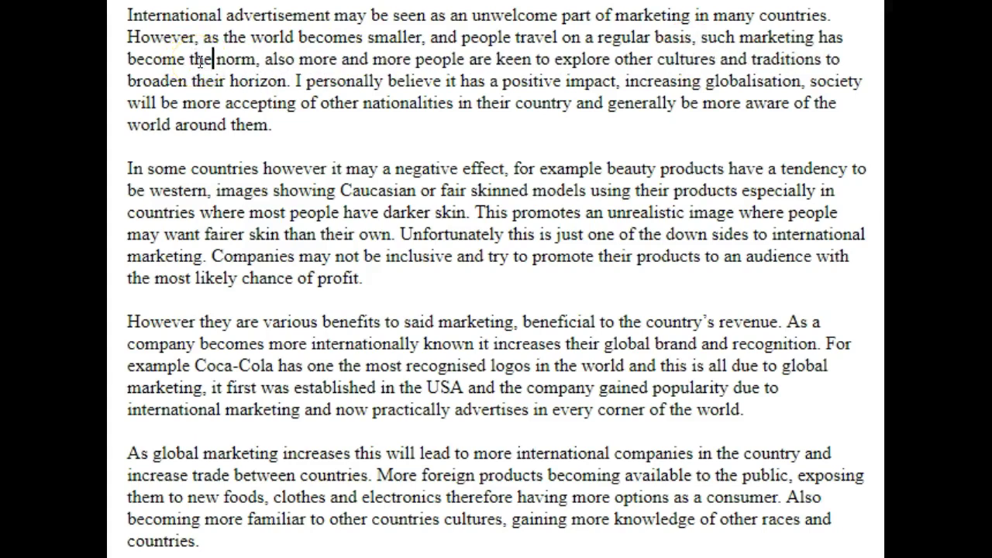
pyautogui.click(262, 61)
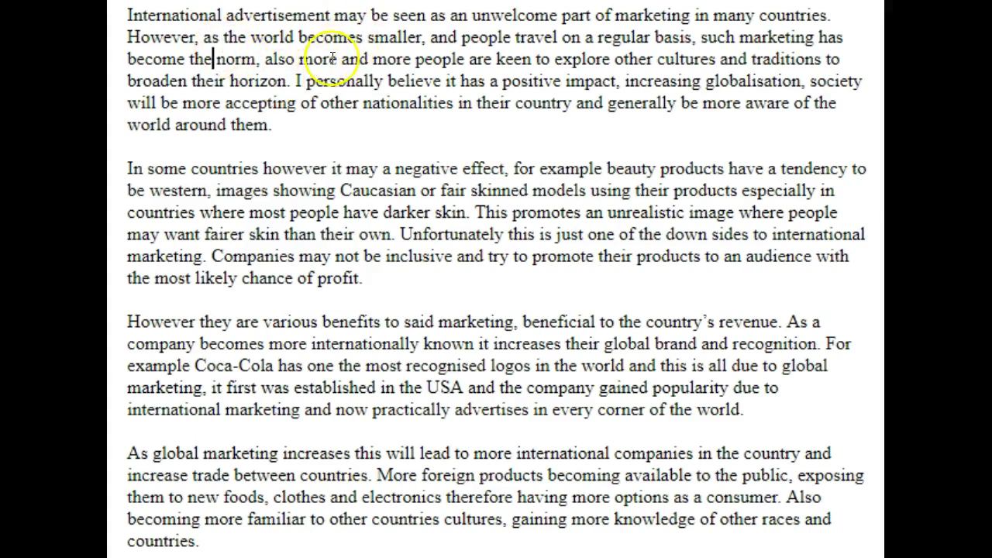
pyautogui.doubleClick(280, 59)
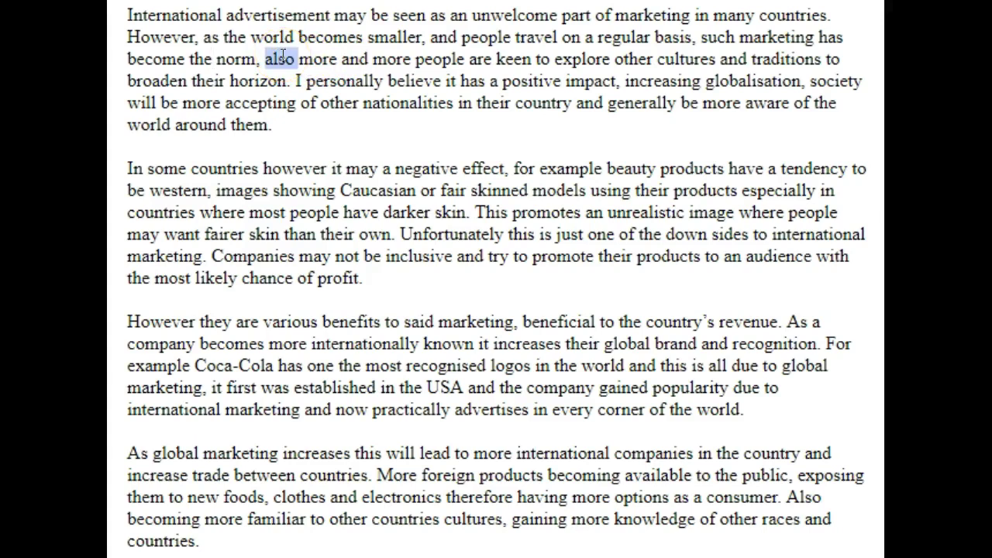
# Step: Make 'horizon' plural so the sentence ends with 'horizons.'
pyautogui.click(128, 147)
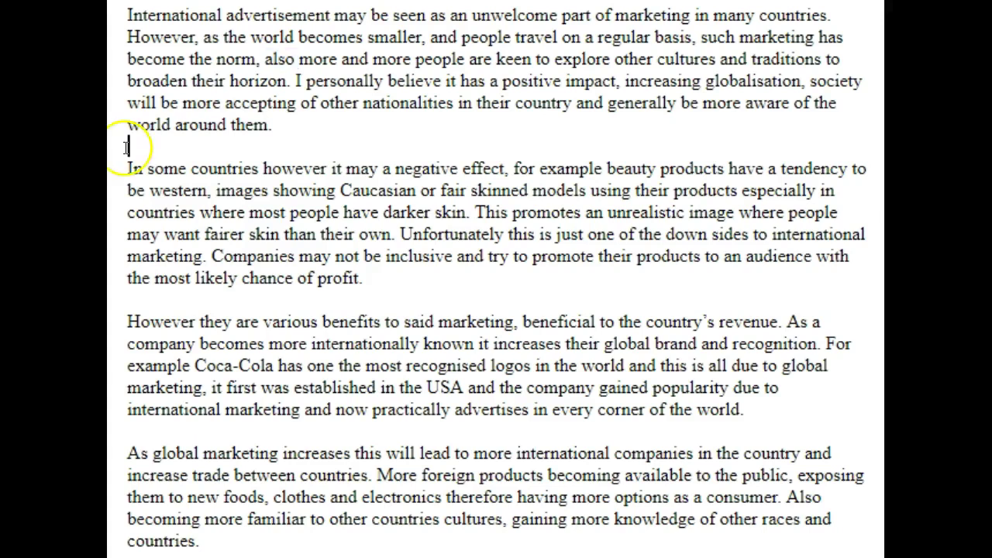
pyautogui.click(287, 83)
pyautogui.write('s')
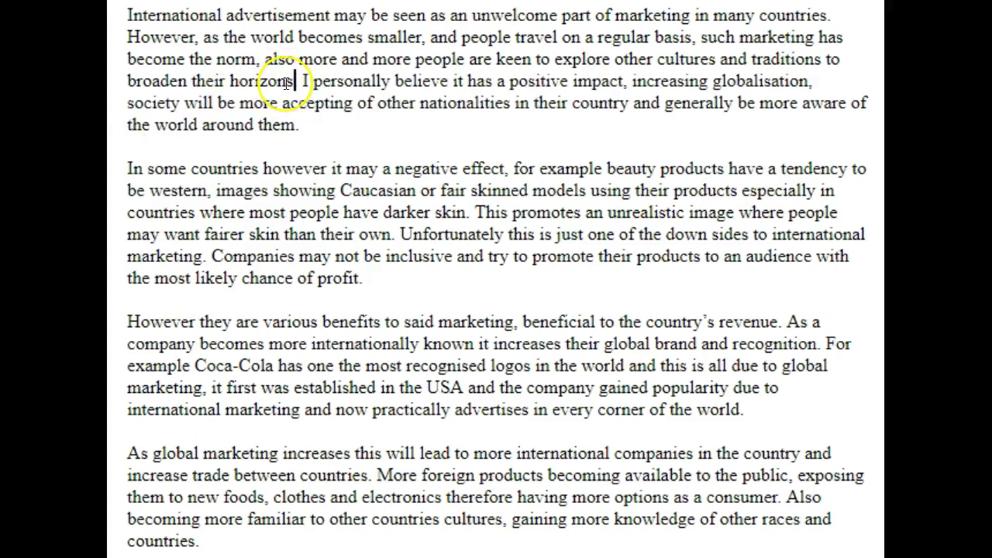
pyautogui.write('.')
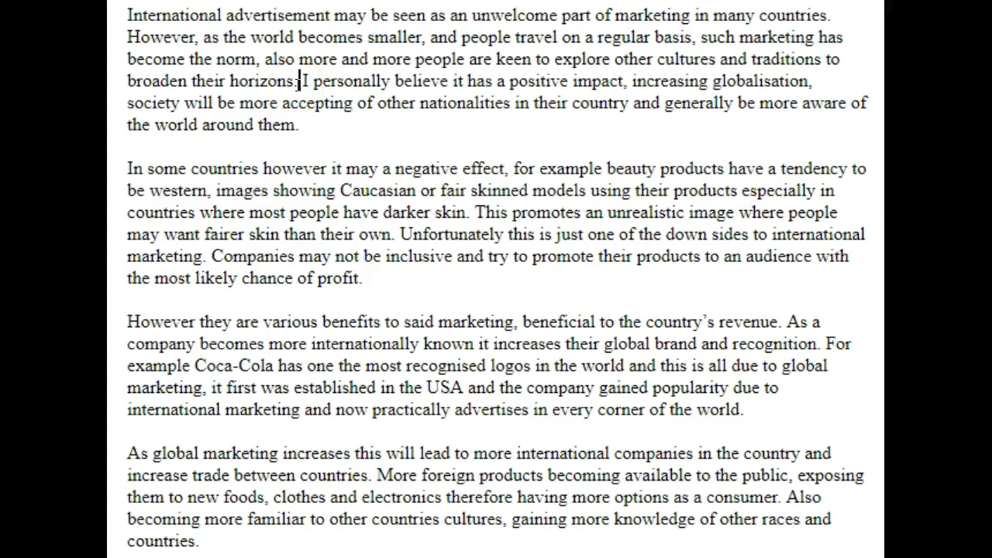
pyautogui.moveTo(298, 83); pyautogui.dragTo(257, 60)
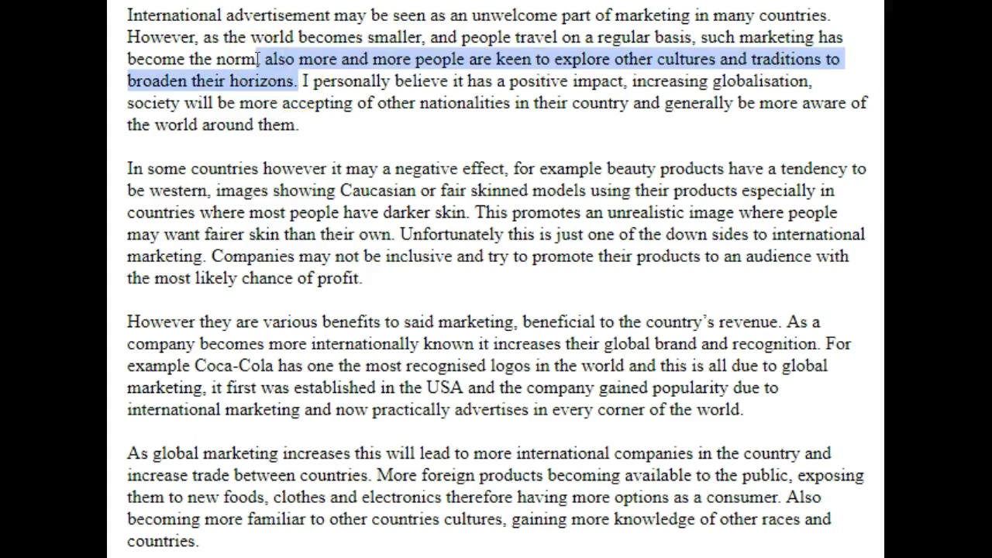
pyautogui.click(257, 59)
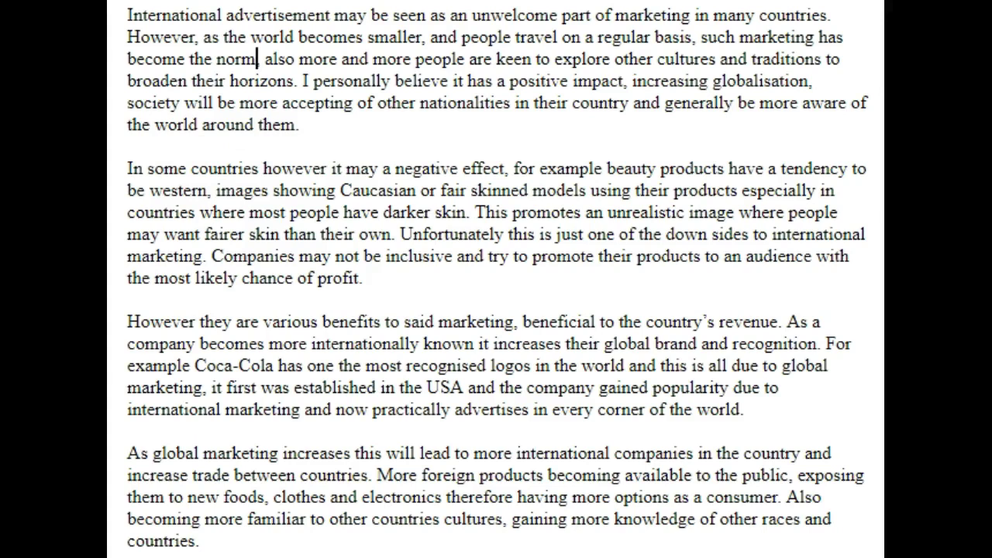
# Step: Add a comma after 'norm', replace 'also' with 'leading to' and 'are keen' with 'wanting'
pyautogui.write(',')
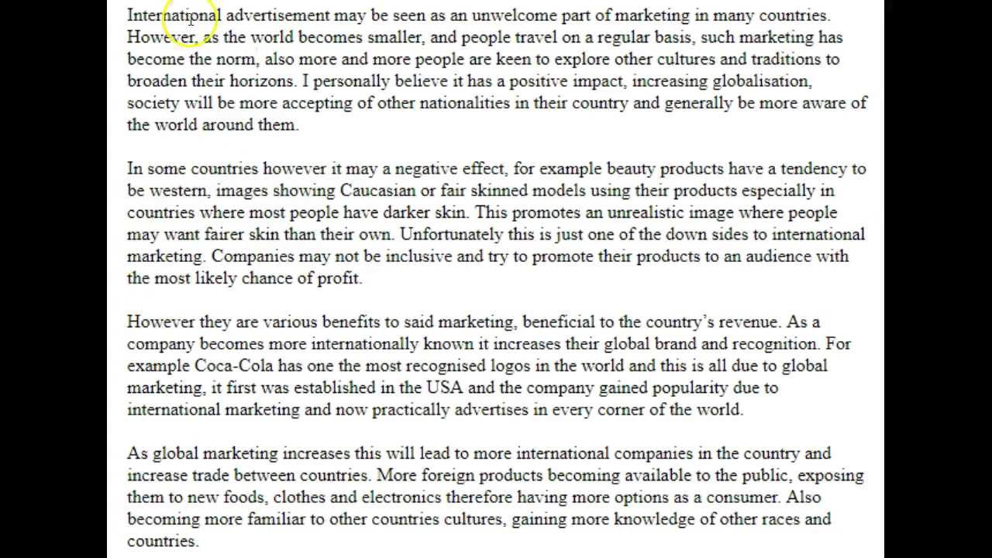
pyautogui.doubleClick(277, 60)
pyautogui.write('leading ')
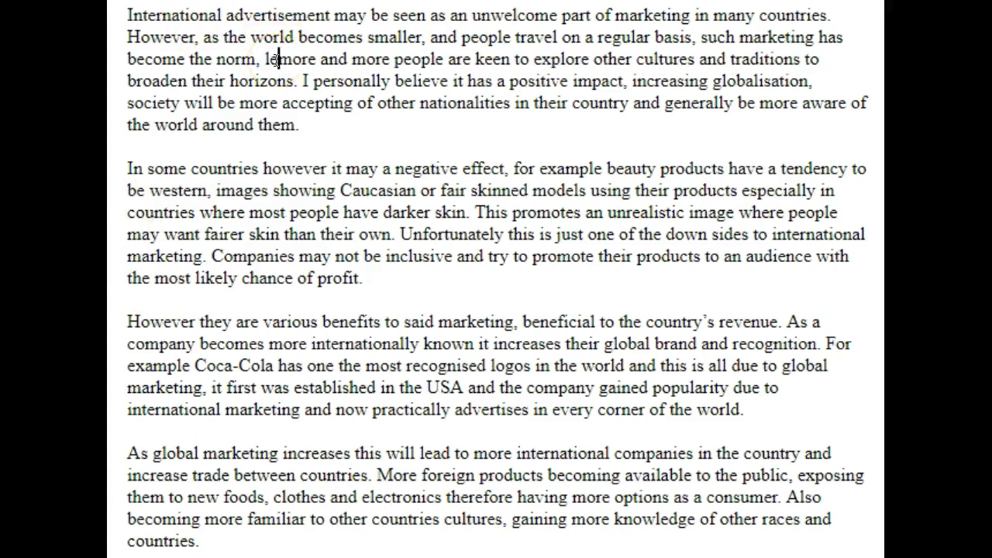
pyautogui.write('to')
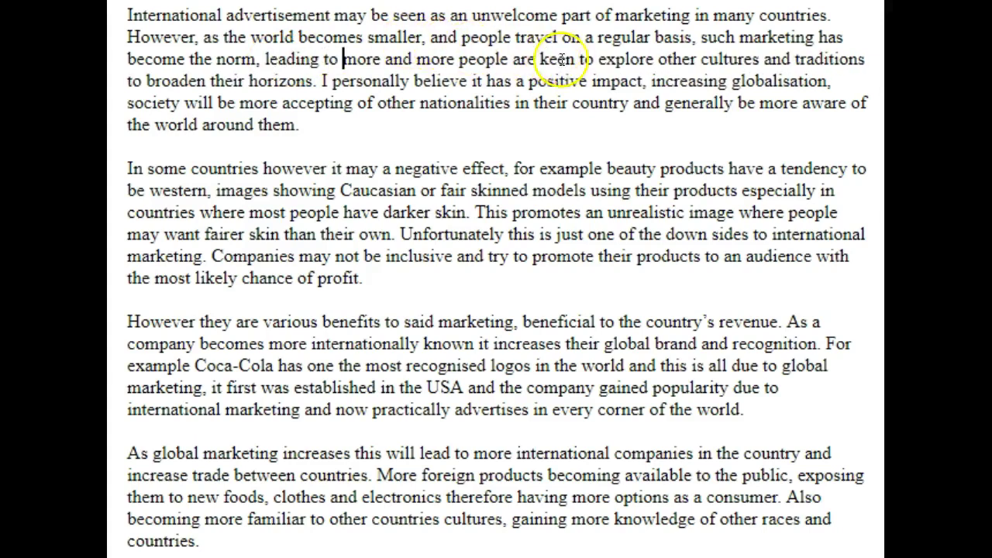
pyautogui.moveTo(574, 59); pyautogui.dragTo(514, 60)
pyautogui.write('wanting')
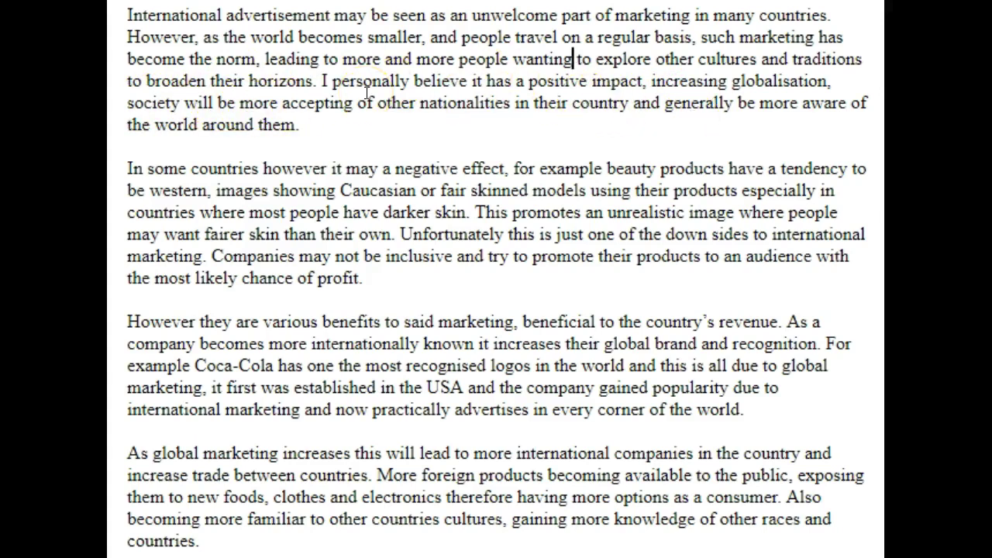
# Step: Insert 'since by' before 'increasing globalisation'
pyautogui.click(651, 81)
pyautogui.write('since by')
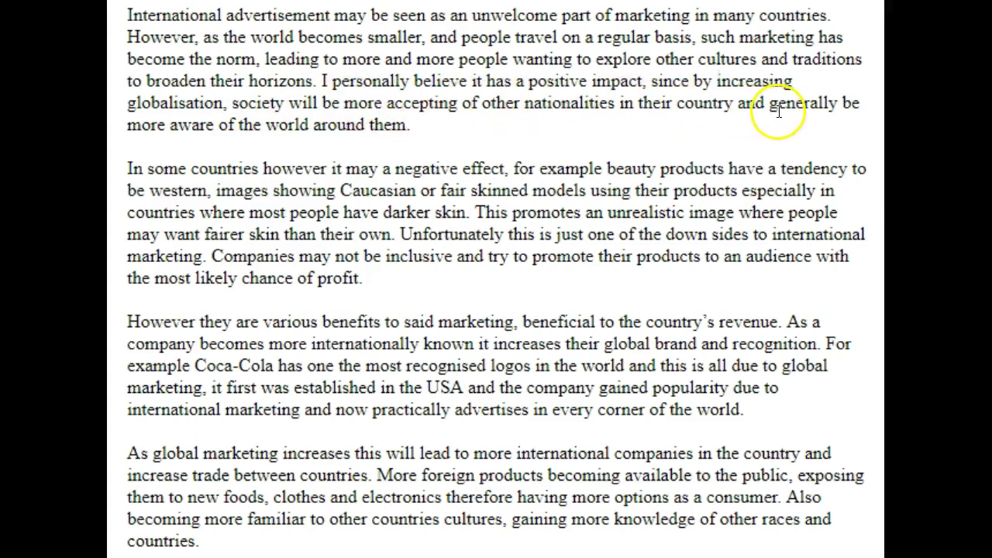
pyautogui.click(443, 126)
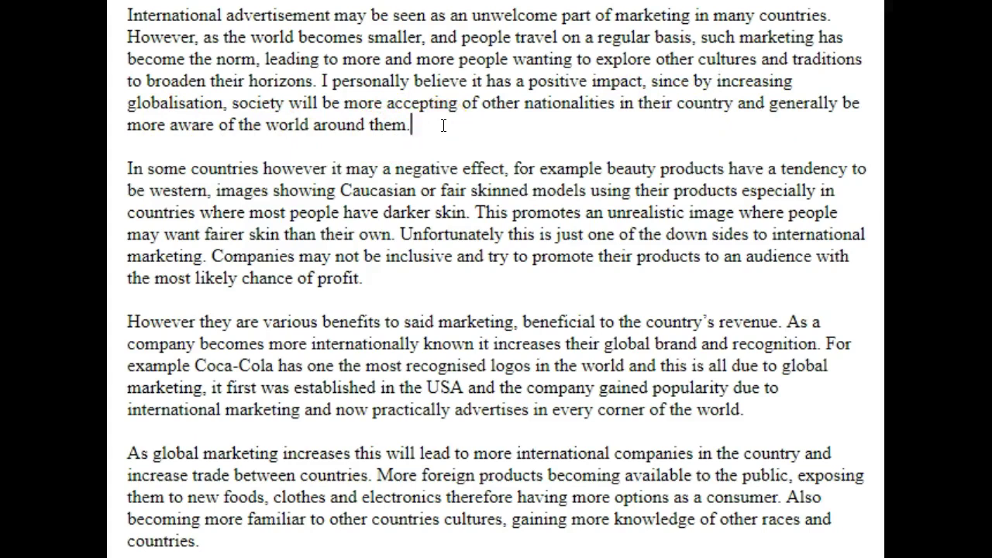
# Step: Add commas after 'countries' and 'however' in the second paragraph
pyautogui.scroll(-1, 442, 241)
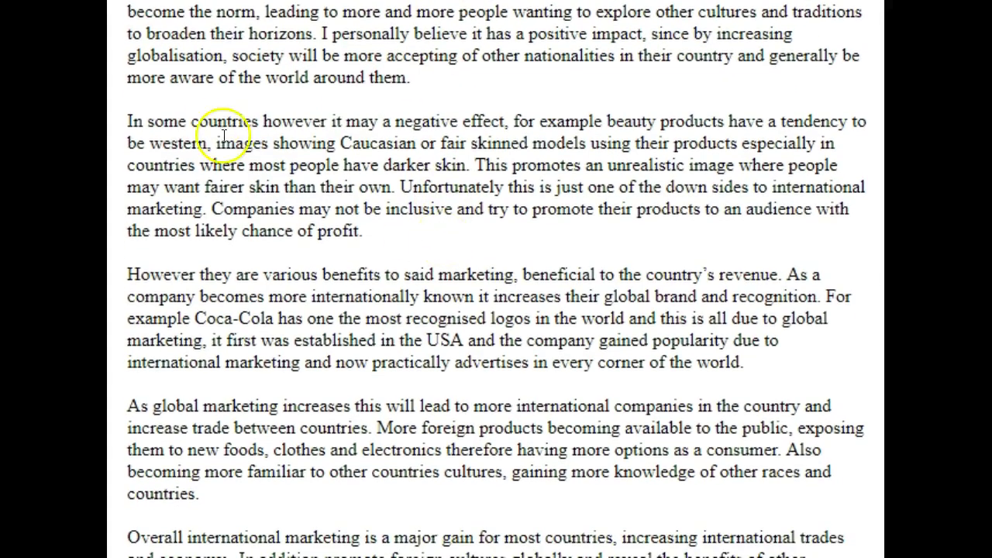
pyautogui.click(259, 121)
pyautogui.write(',')
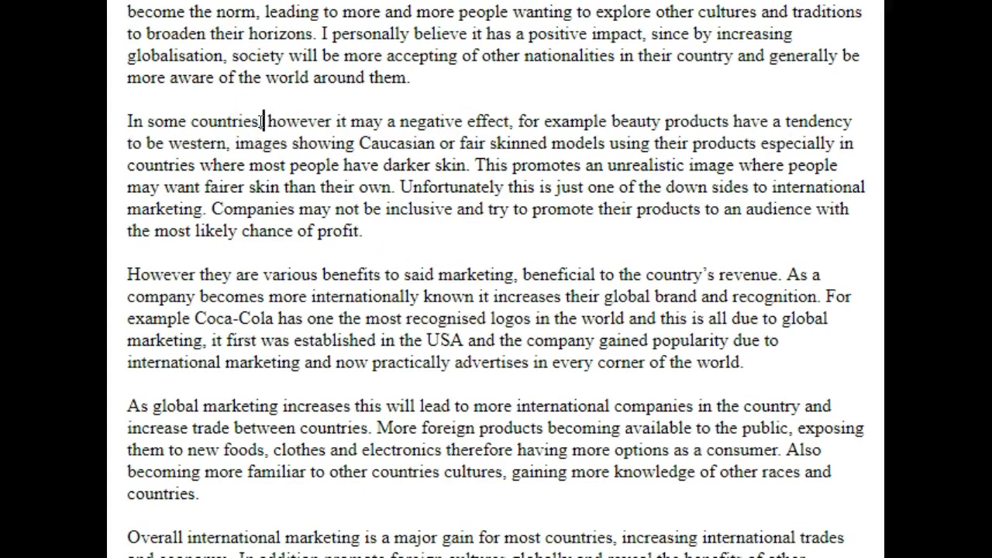
pyautogui.click(332, 121)
pyautogui.write(',')
pyautogui.moveTo(369, 120); pyautogui.dragTo(178, 135)
pyautogui.click(182, 141)
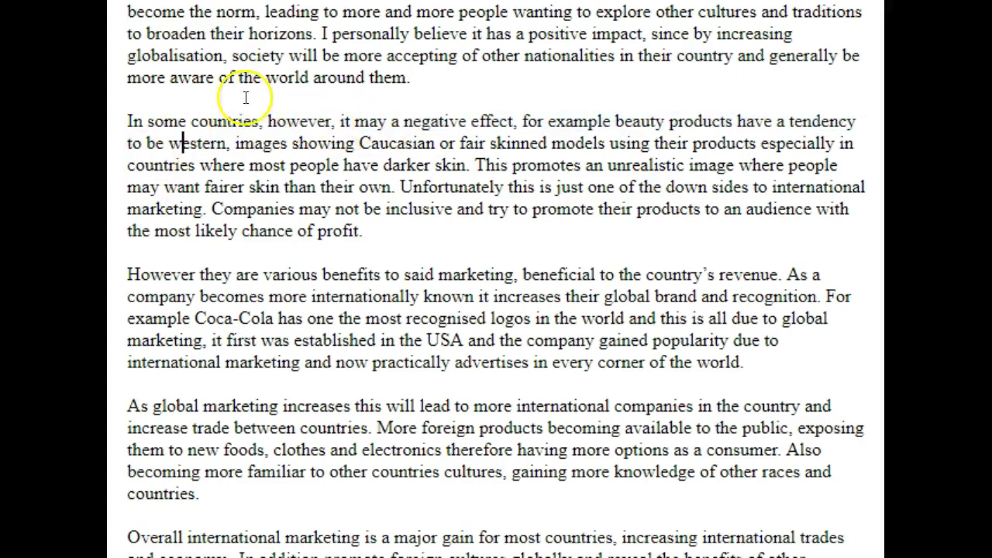
pyautogui.moveTo(369, 122); pyautogui.dragTo(208, 124)
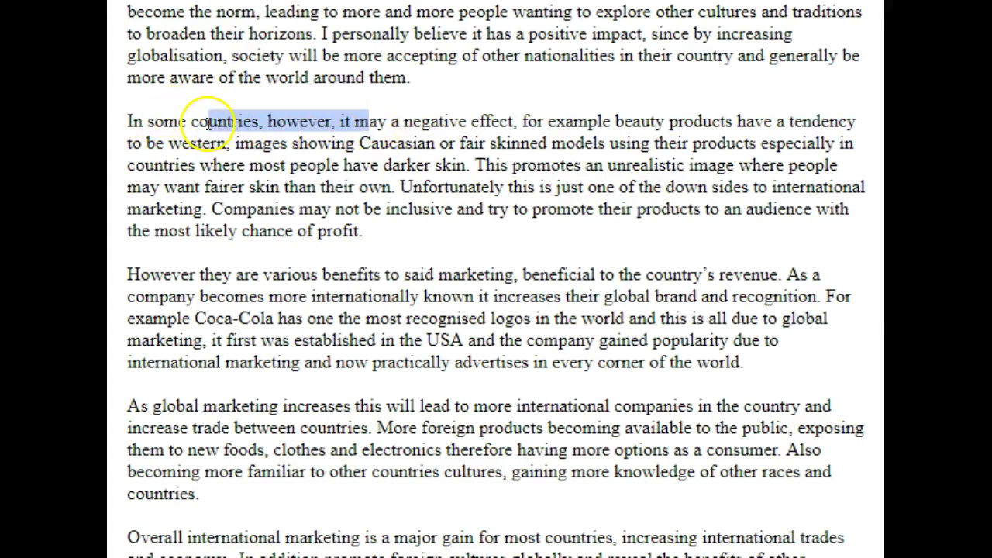
pyautogui.click(134, 122)
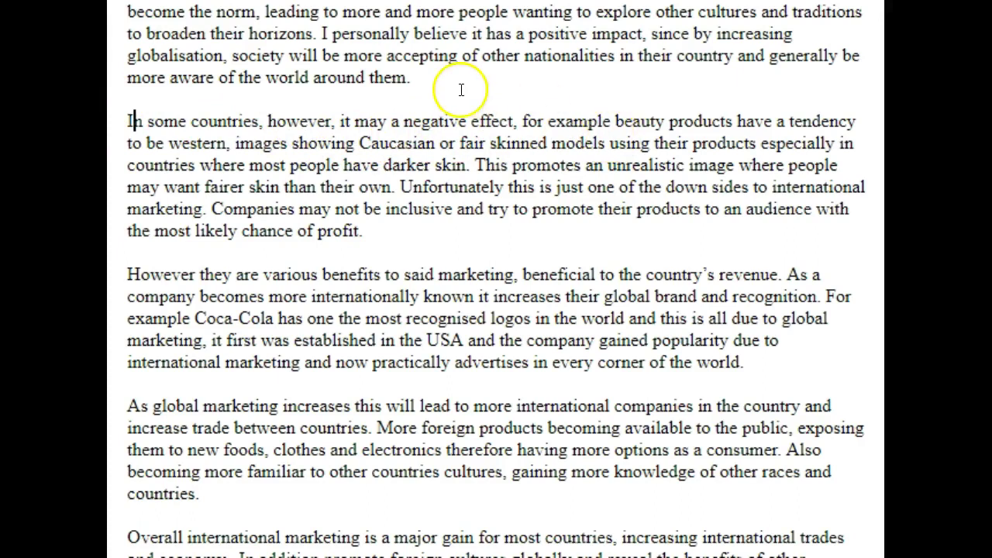
# Step: Replace the comma after 'negative effect' with a semicolon and add a comma after 'for example'
pyautogui.click(518, 123)
pyautogui.press('BackSpace')
pyautogui.write(';')
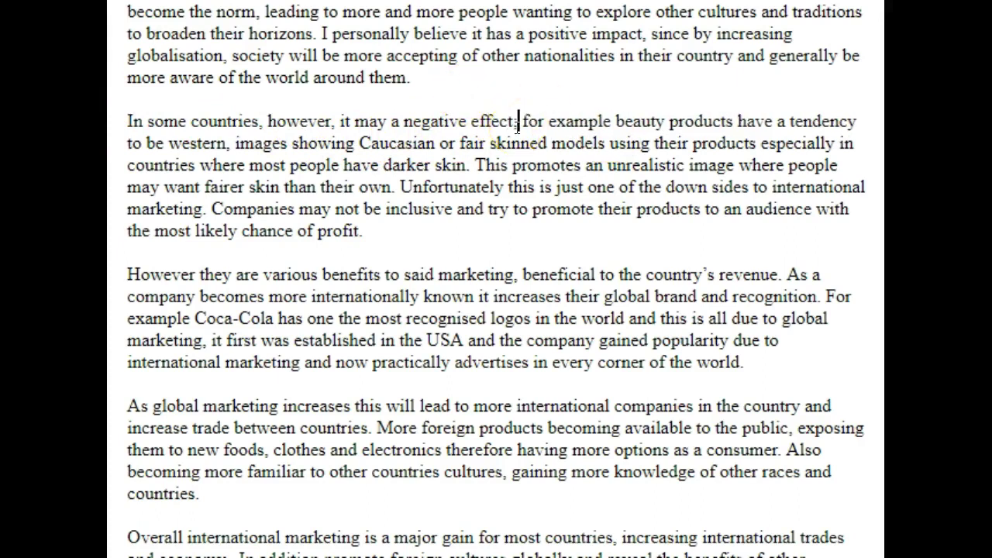
pyautogui.click(614, 121)
pyautogui.write(',')
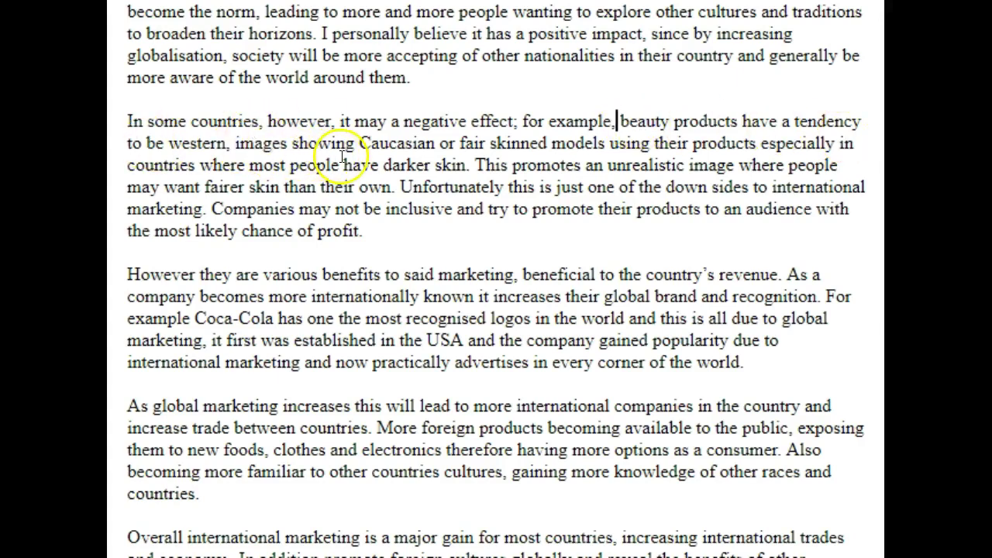
# Step: Insert 'often using' before 'images' and add a comma after 'their products'
pyautogui.click(236, 143)
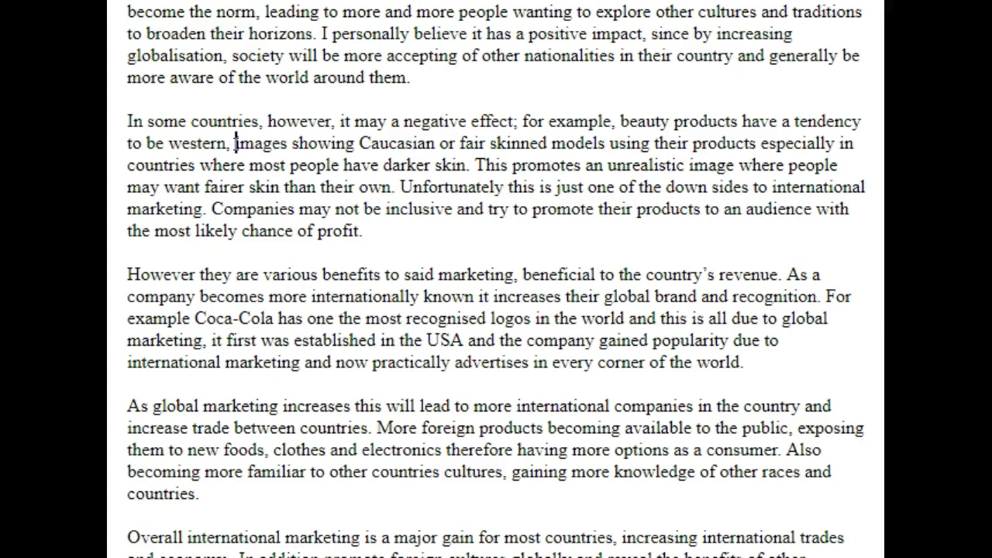
pyautogui.write('ofte')
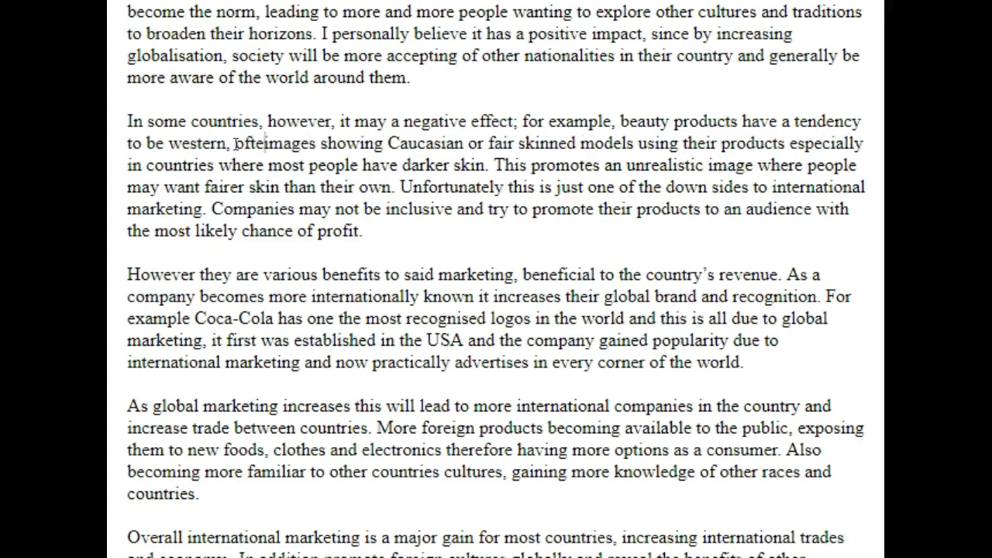
pyautogui.write('n using')
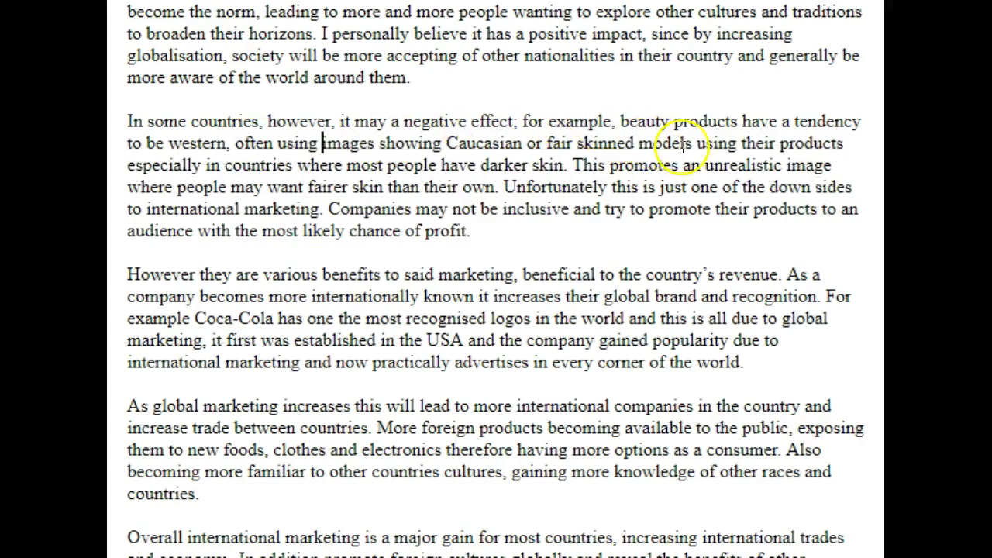
pyautogui.click(846, 145)
pyautogui.write(',')
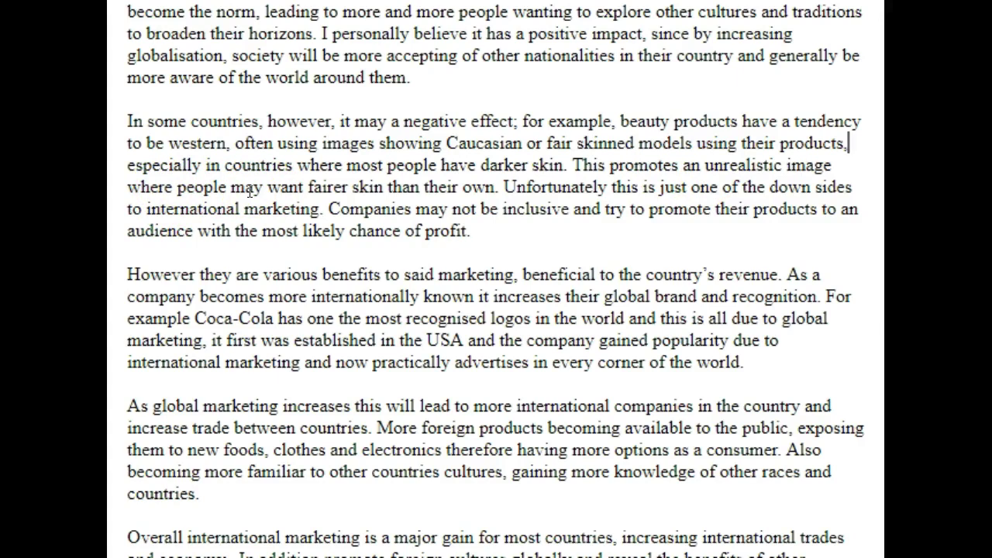
# Step: Replace 'where' with 'which may cause' in the unrealistic image sentence
pyautogui.doubleClick(136, 189)
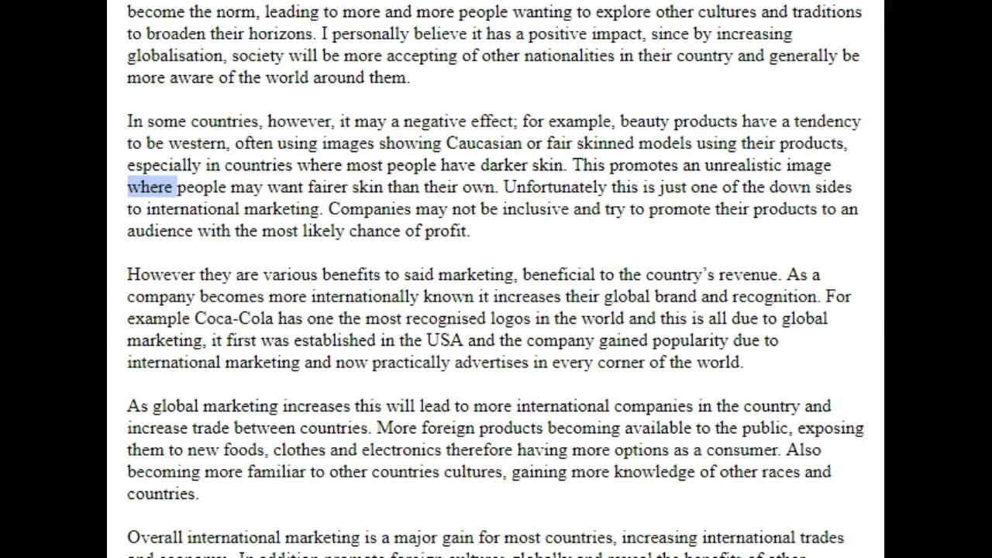
pyautogui.write('whicj')
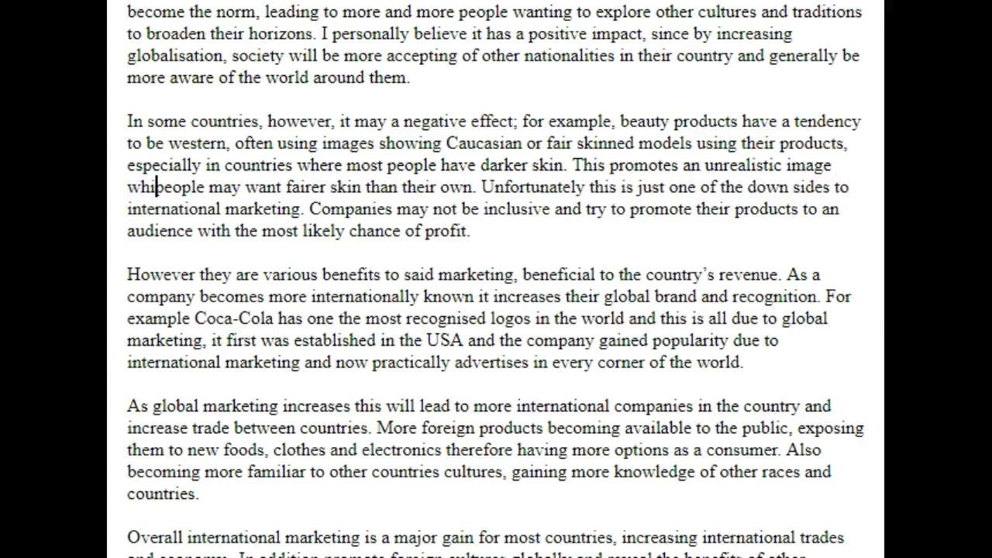
pyautogui.press('BackSpace')
pyautogui.write('h ma')
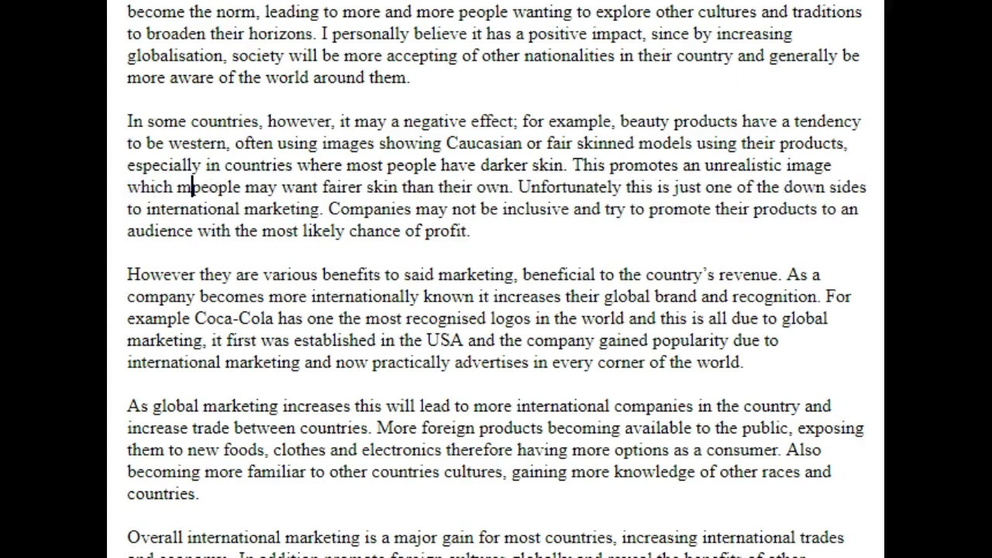
pyautogui.write('y cau')
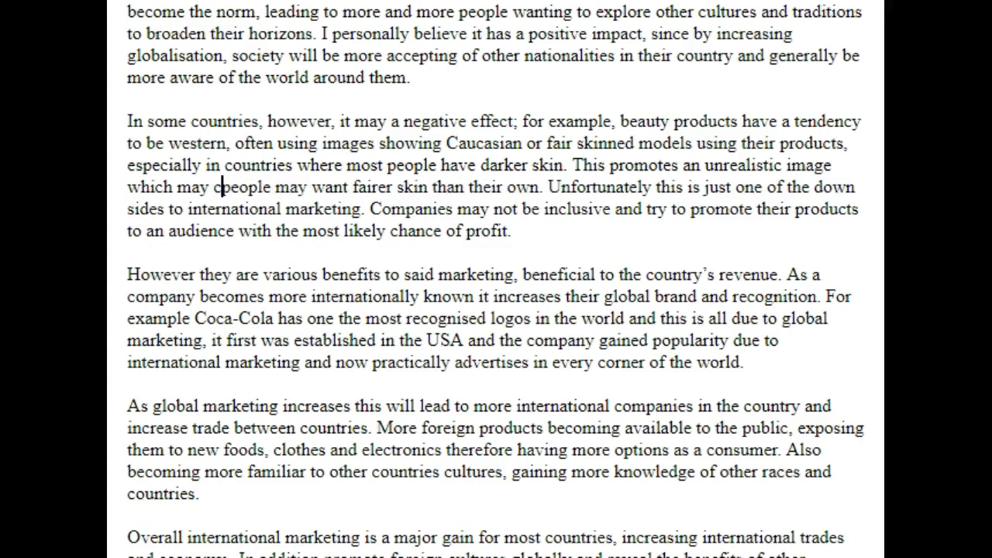
pyautogui.write('se')
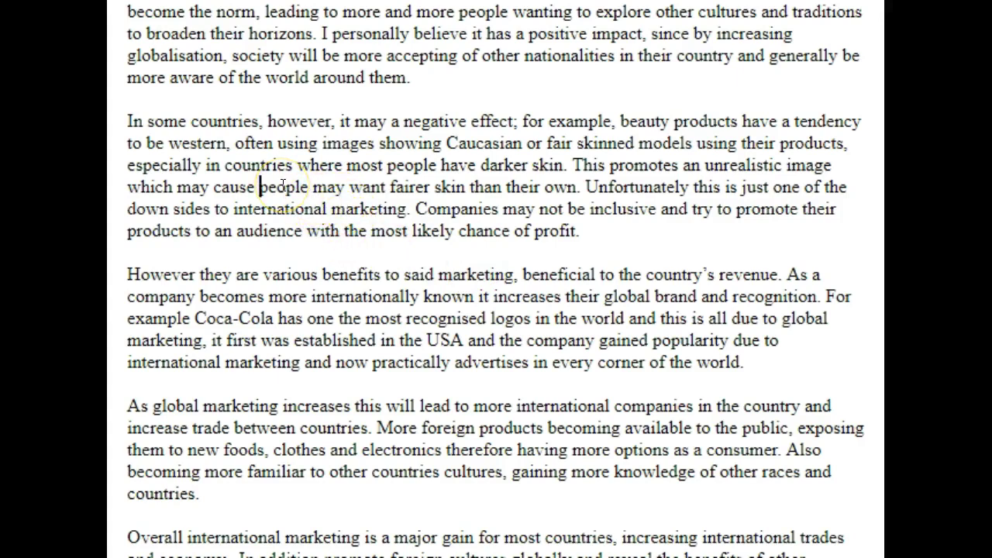
# Step: Replace the redundant 'may' after 'people' with 'to'
pyautogui.doubleClick(327, 187)
pyautogui.press('Delete')
pyautogui.write('to')
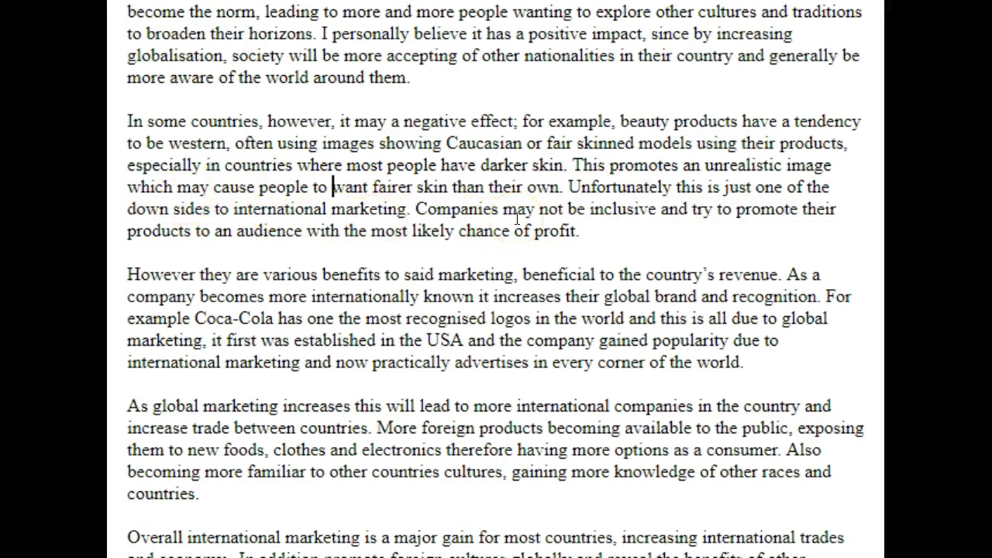
pyautogui.click(169, 210)
pyautogui.moveTo(591, 244); pyautogui.dragTo(115, 124)
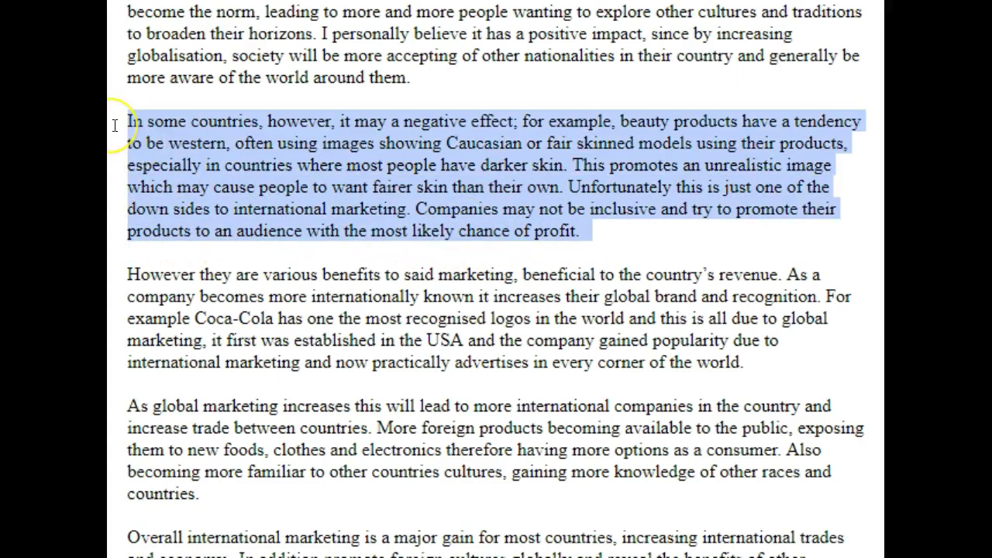
# Step: Highlight the two uses of 'However' in the second and third paragraphs
pyautogui.click(126, 121)
pyautogui.scroll(-1, 319, 189)
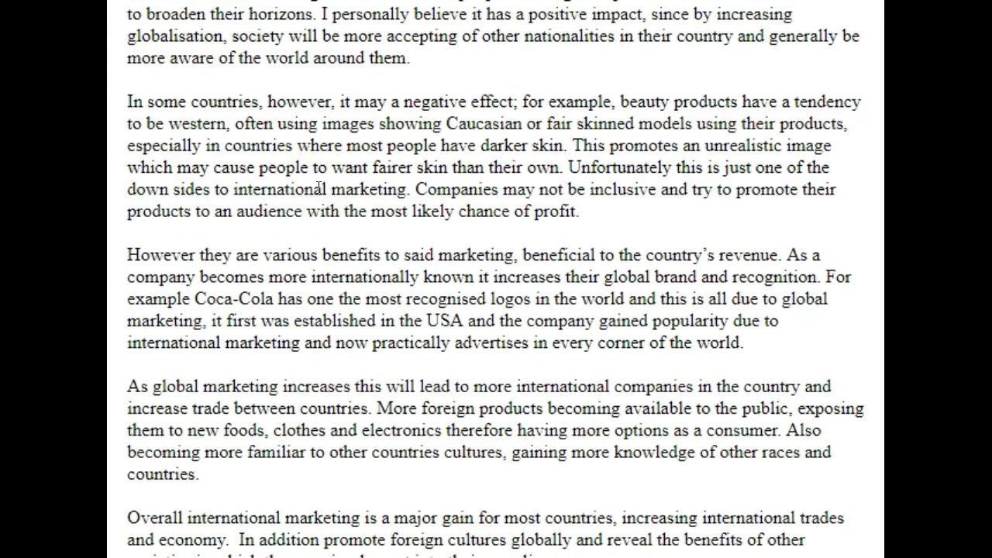
pyautogui.doubleClick(160, 257)
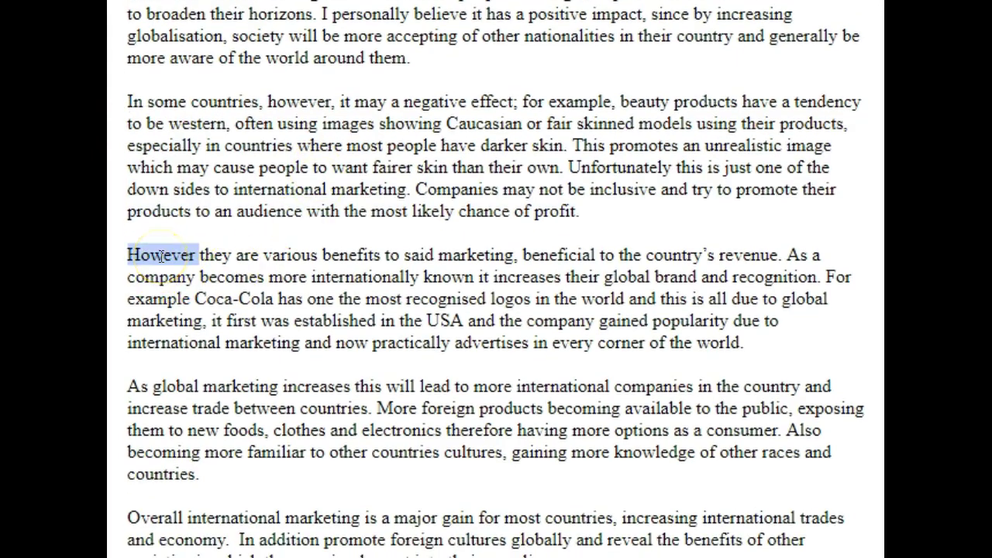
pyautogui.doubleClick(285, 102)
pyautogui.scroll(2, 286, 104)
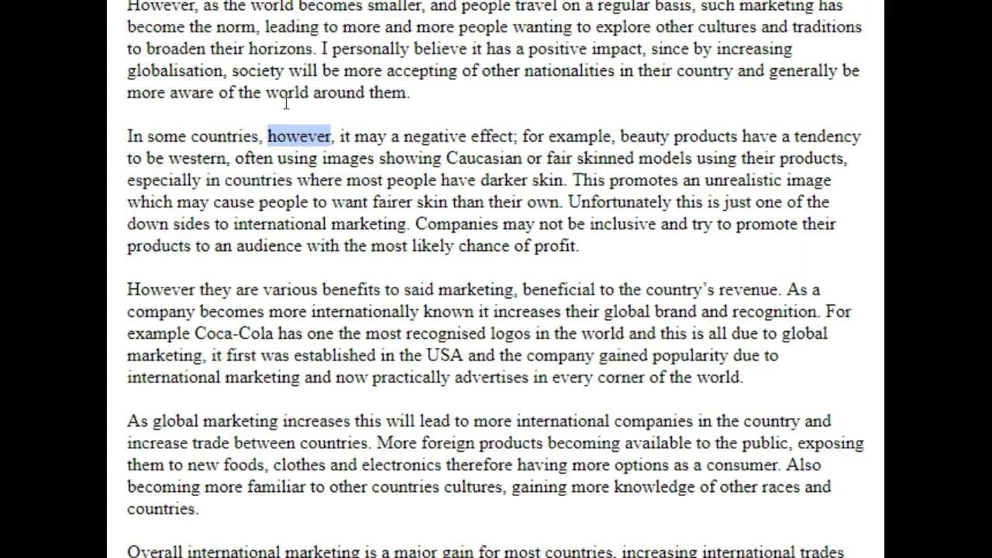
pyautogui.scroll(-2, 285, 103)
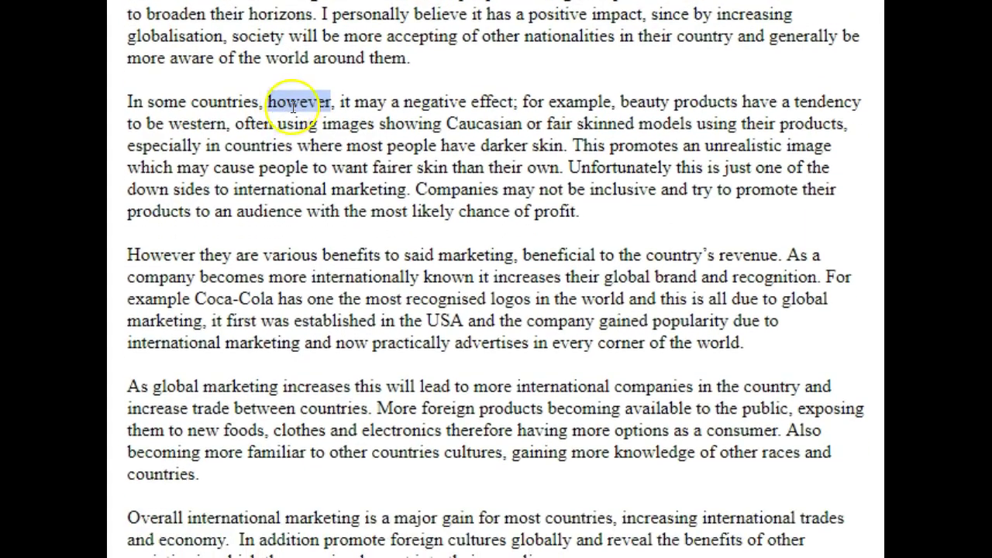
pyautogui.scroll(-1, 224, 254)
pyautogui.click(225, 263)
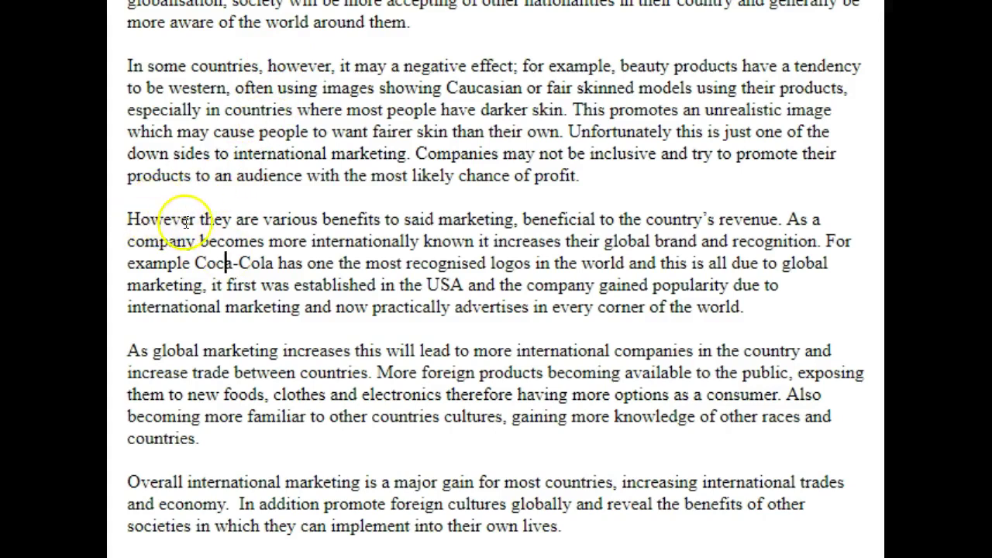
pyautogui.scroll(-1, 157, 215)
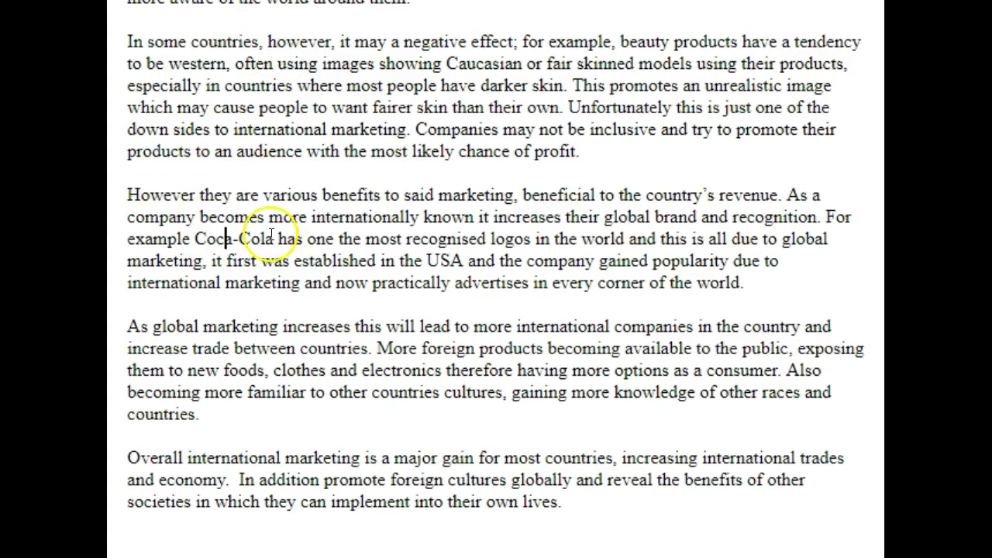
# Step: Replace 'beneficial to' with 'such as for' and add a comma after 'For example'
pyautogui.doubleClick(577, 196)
pyautogui.moveTo(612, 197); pyautogui.dragTo(521, 192)
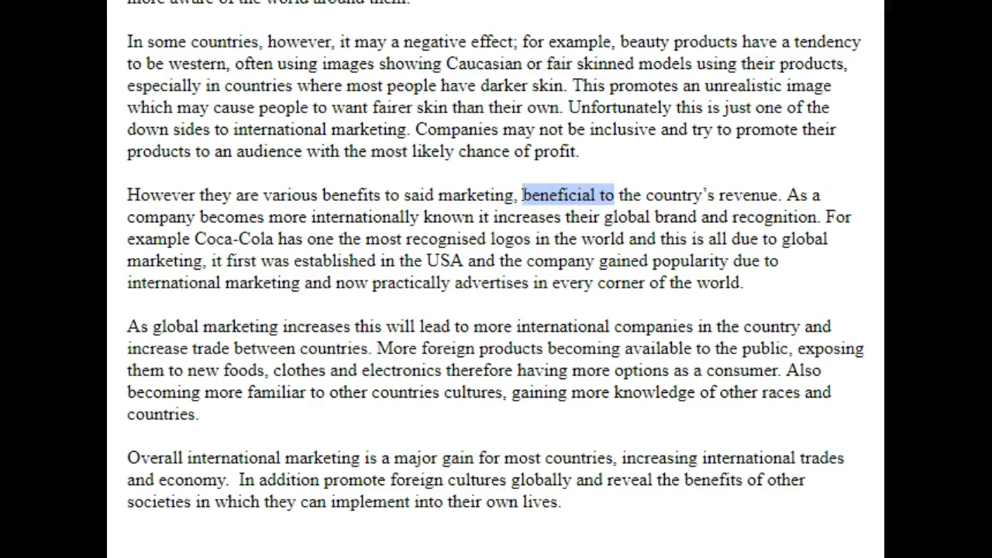
pyautogui.write('such as for')
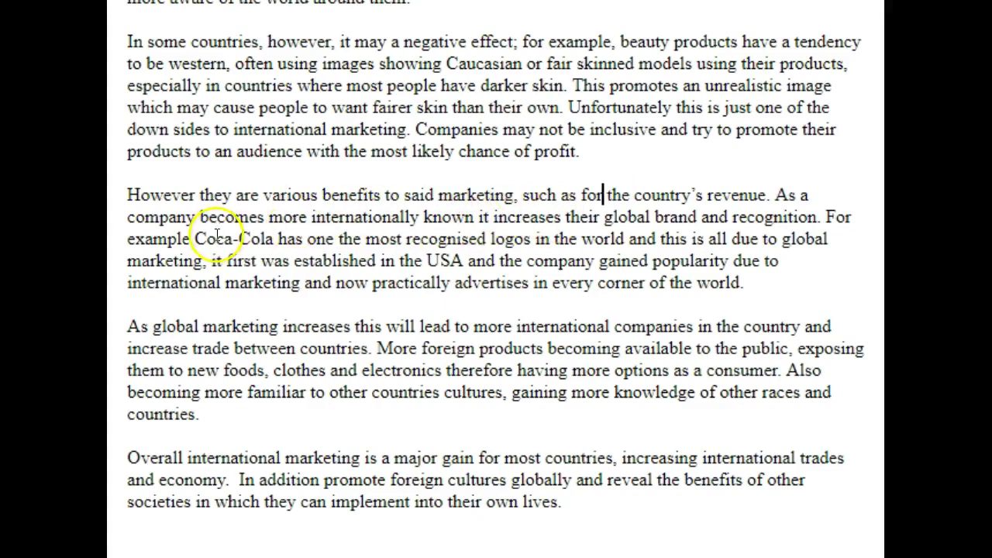
pyautogui.click(190, 238)
pyautogui.write(',')
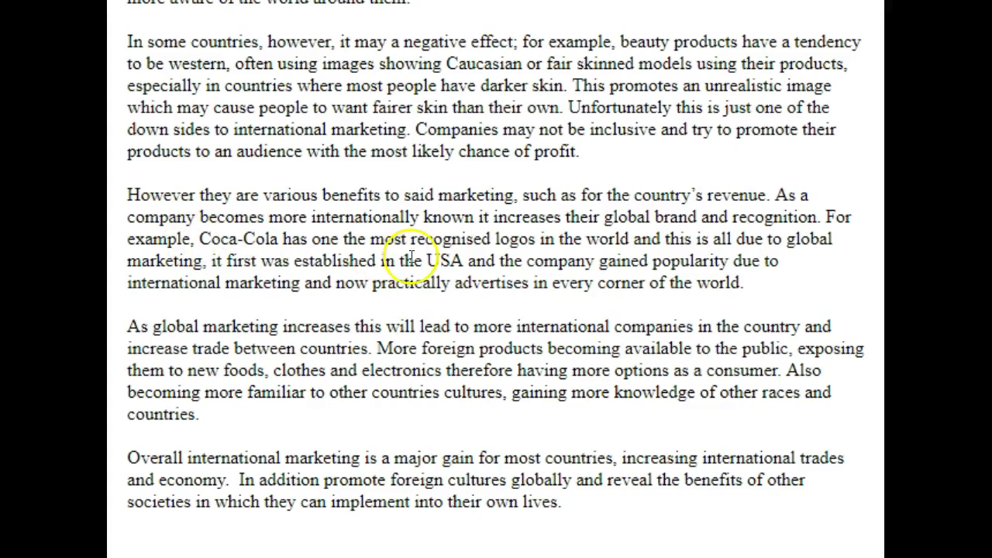
pyautogui.click(206, 262)
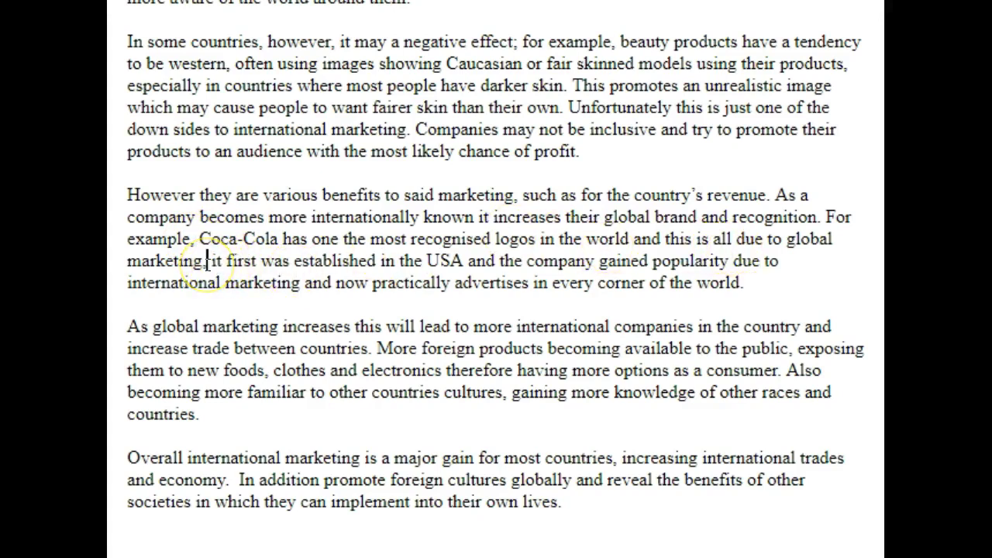
pyautogui.press('BackSpace')
pyautogui.write(';')
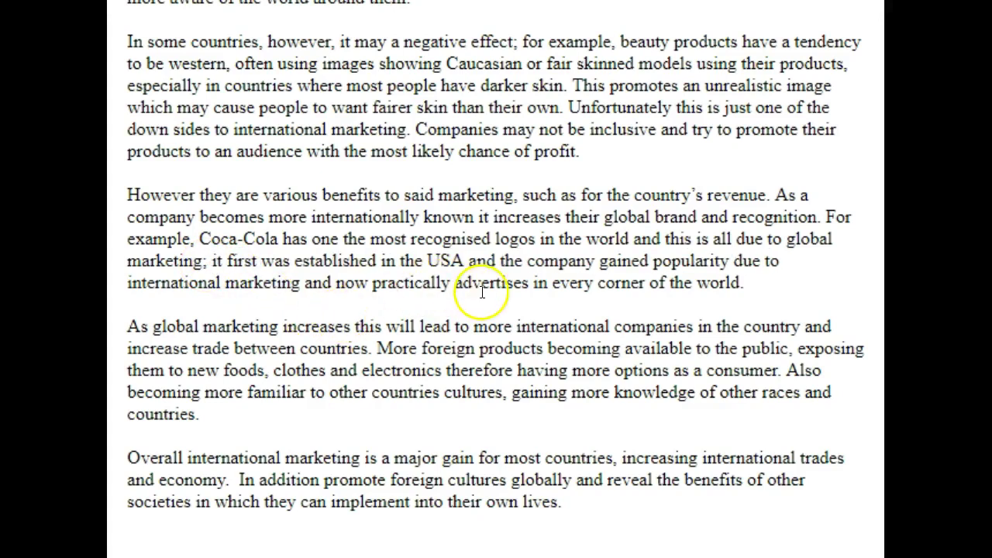
pyautogui.moveTo(180, 261); pyautogui.dragTo(275, 261)
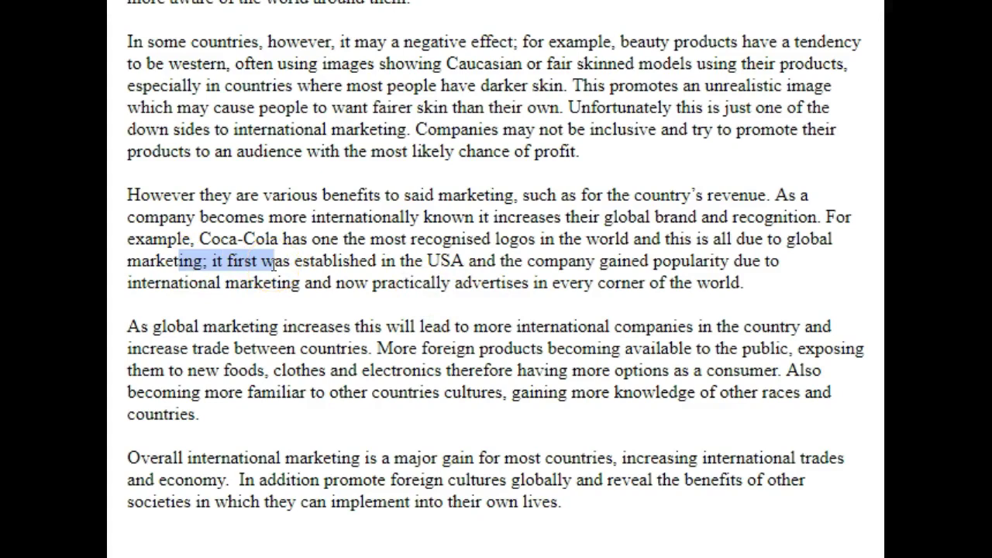
pyautogui.click(275, 261)
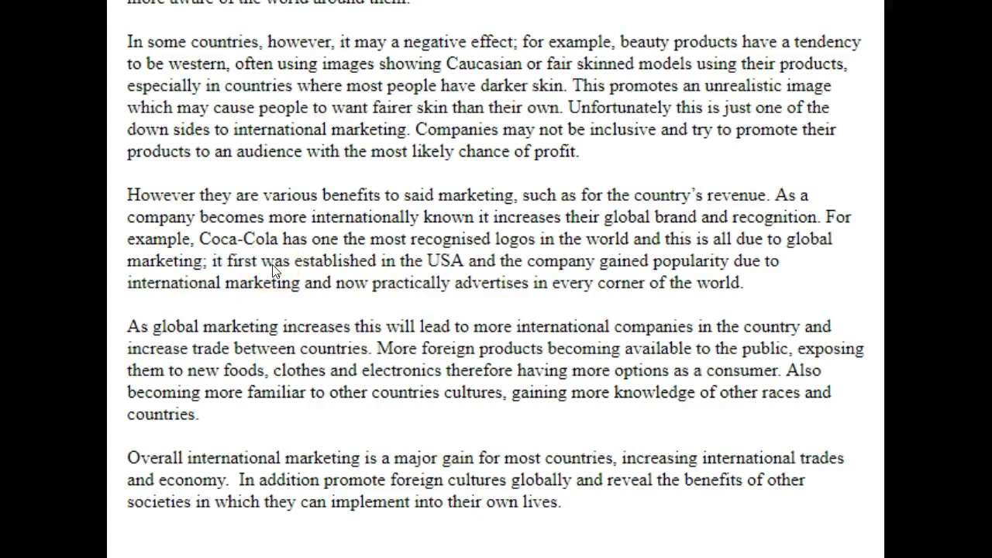
pyautogui.click(232, 250)
pyautogui.moveTo(212, 258); pyautogui.dragTo(221, 264)
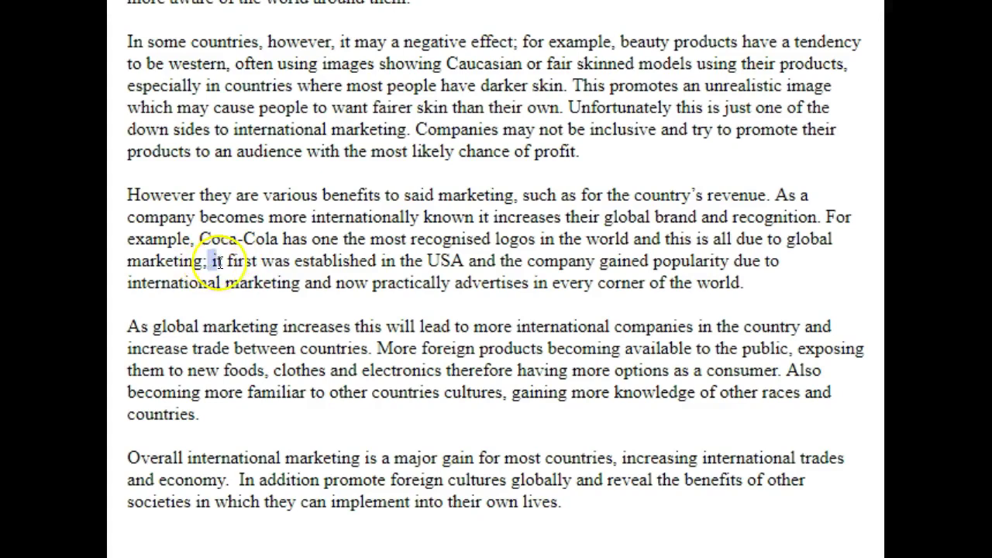
pyautogui.click(222, 263)
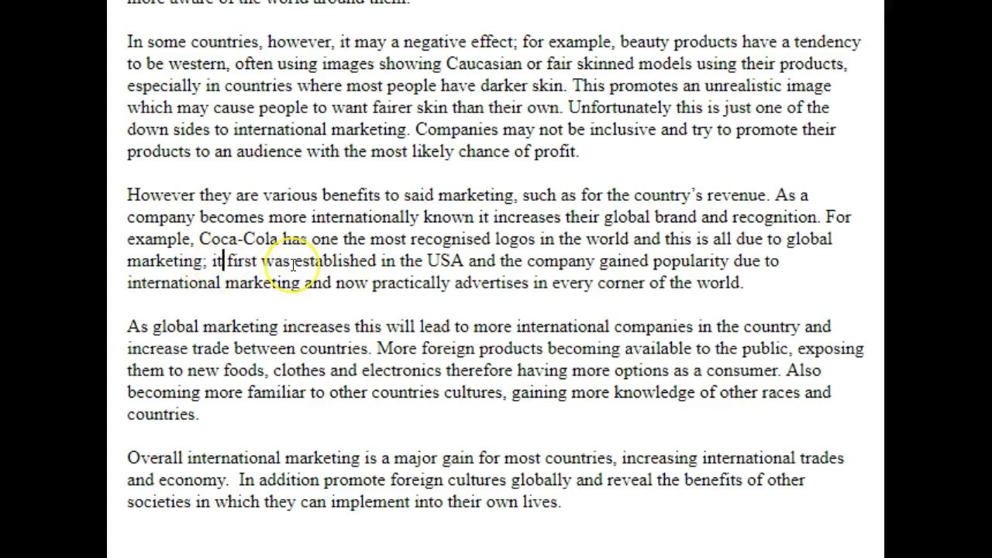
pyautogui.click(203, 237)
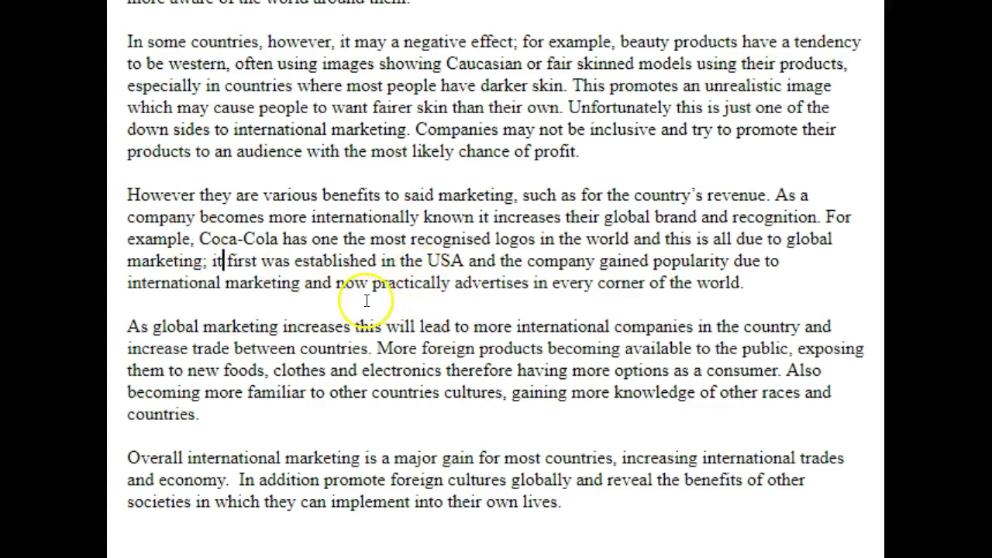
pyautogui.scroll(-1, 479, 288)
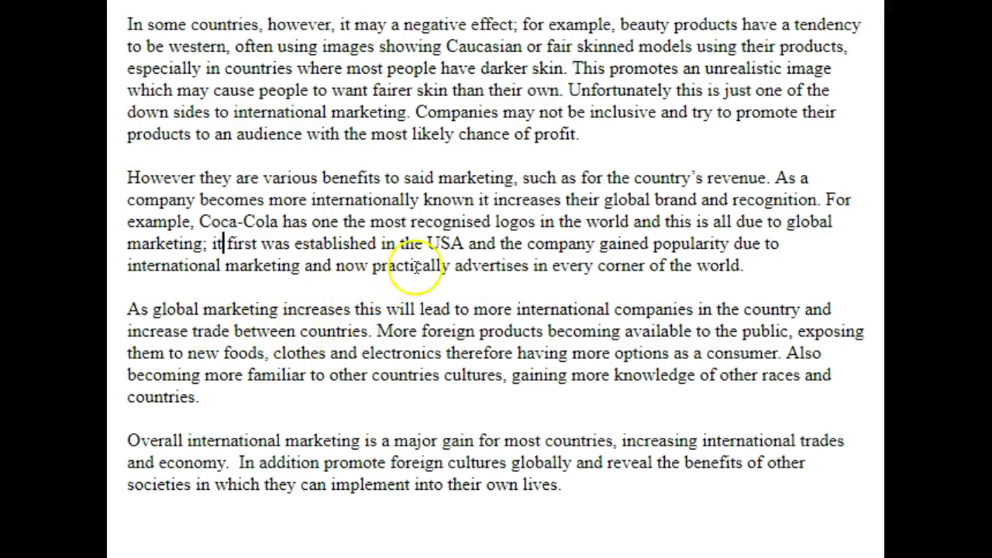
pyautogui.click(465, 232)
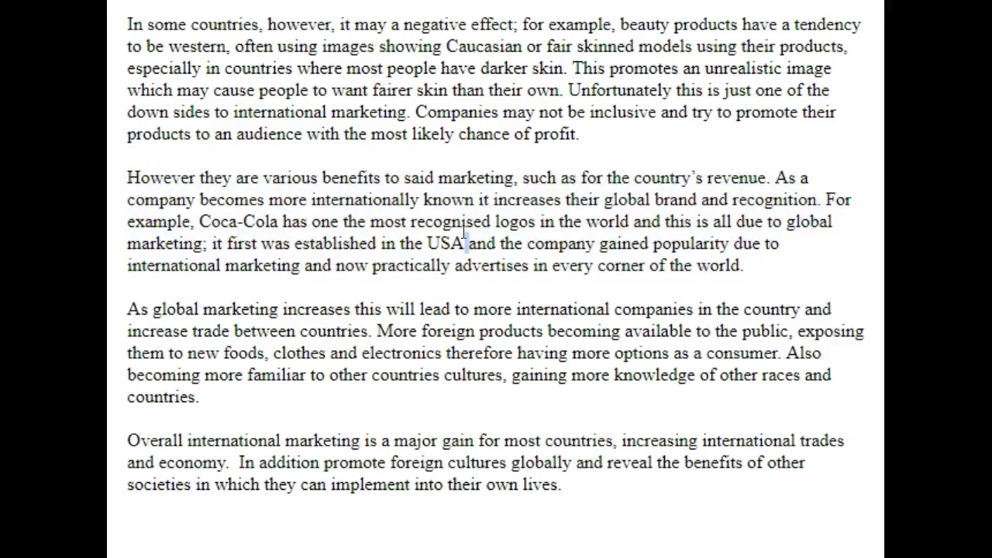
pyautogui.tripleClick(465, 232)
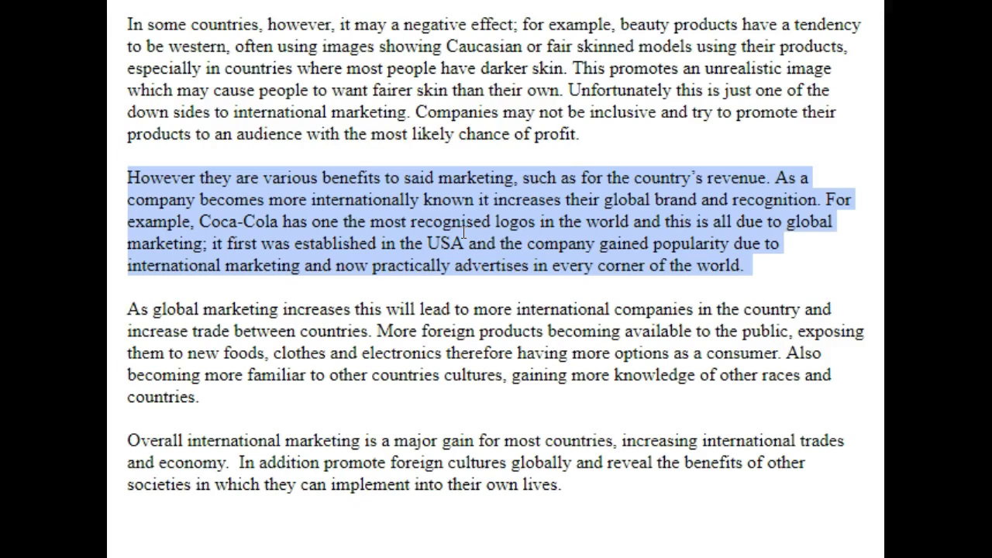
pyautogui.click(465, 235)
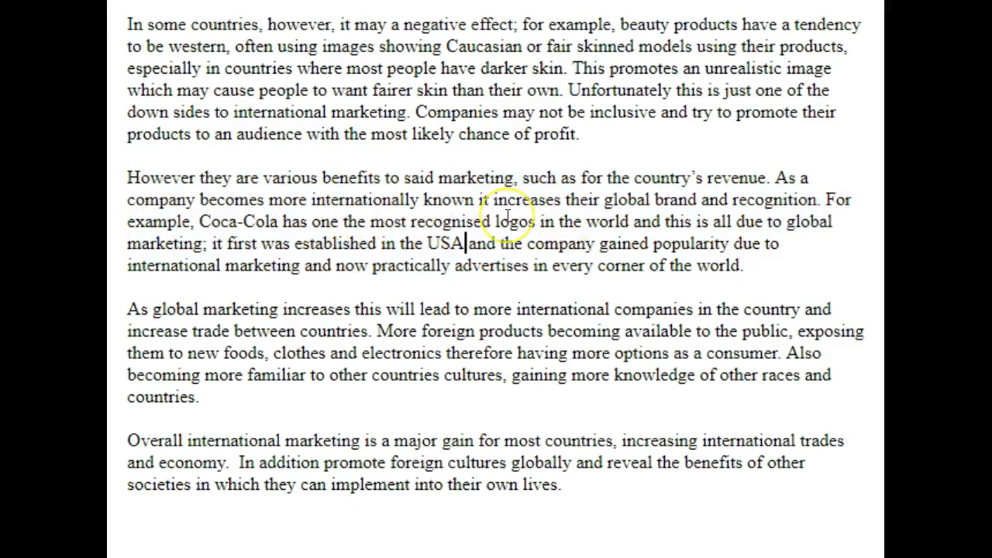
pyautogui.scroll(-1, 507, 217)
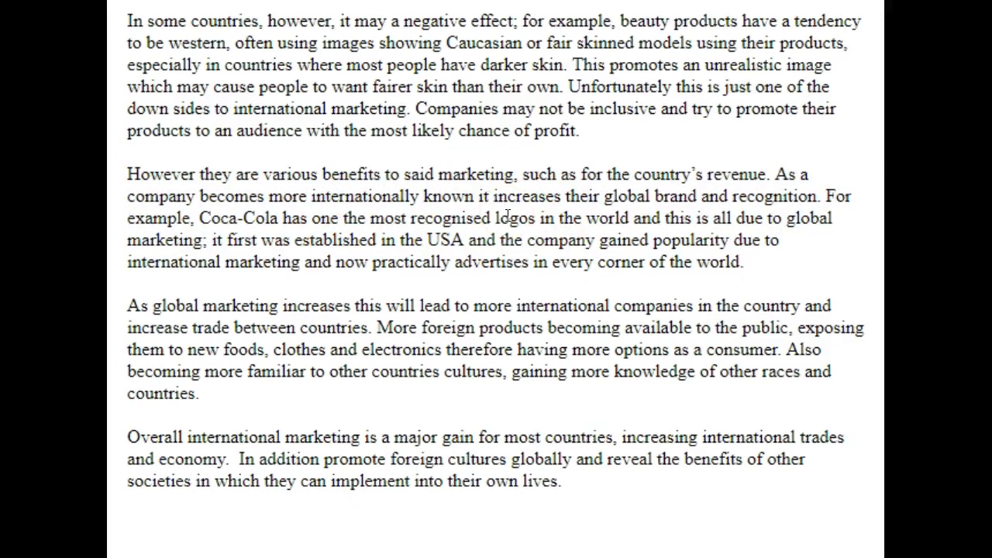
pyautogui.tripleClick(544, 231)
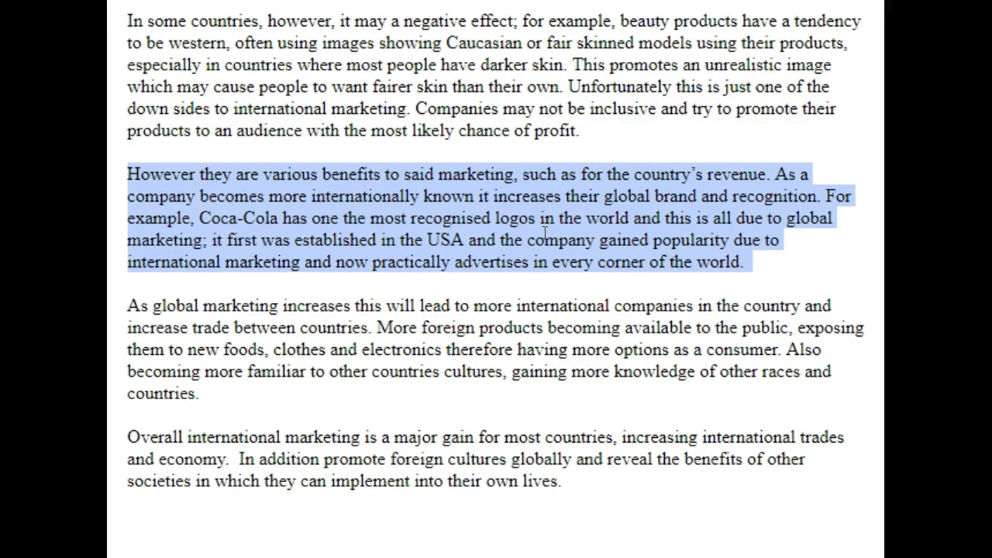
pyautogui.click(544, 232)
pyautogui.scroll(-1, 503, 232)
pyautogui.click(413, 245)
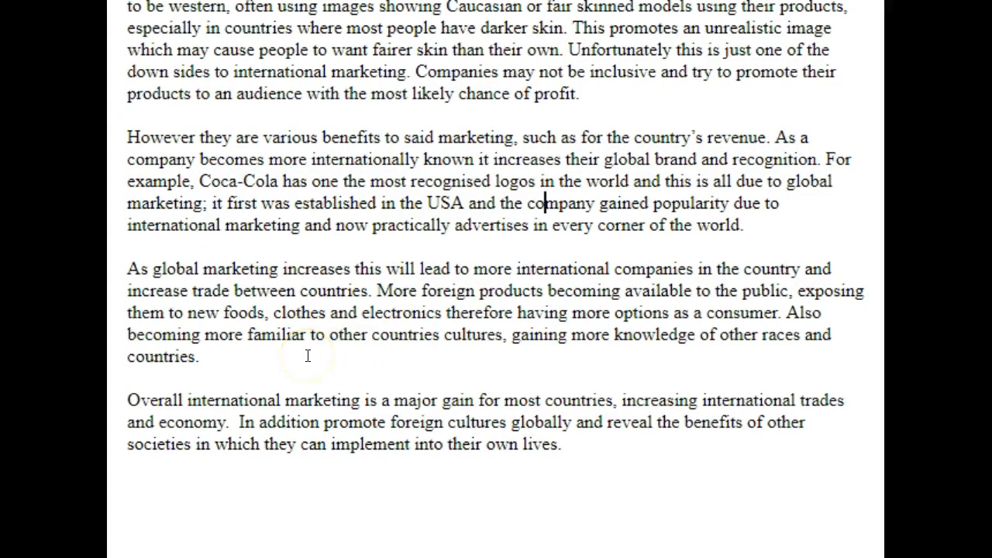
# Step: Select the closing 'Also' sentence, then both paragraphs from 'However' to 'countries.'
pyautogui.moveTo(307, 356); pyautogui.dragTo(791, 314)
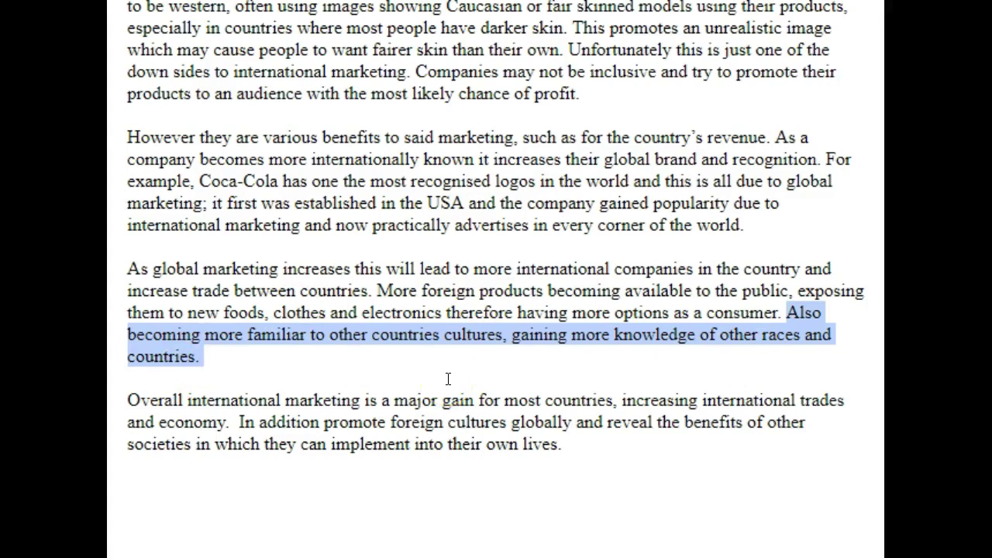
pyautogui.moveTo(285, 358); pyautogui.dragTo(127, 127)
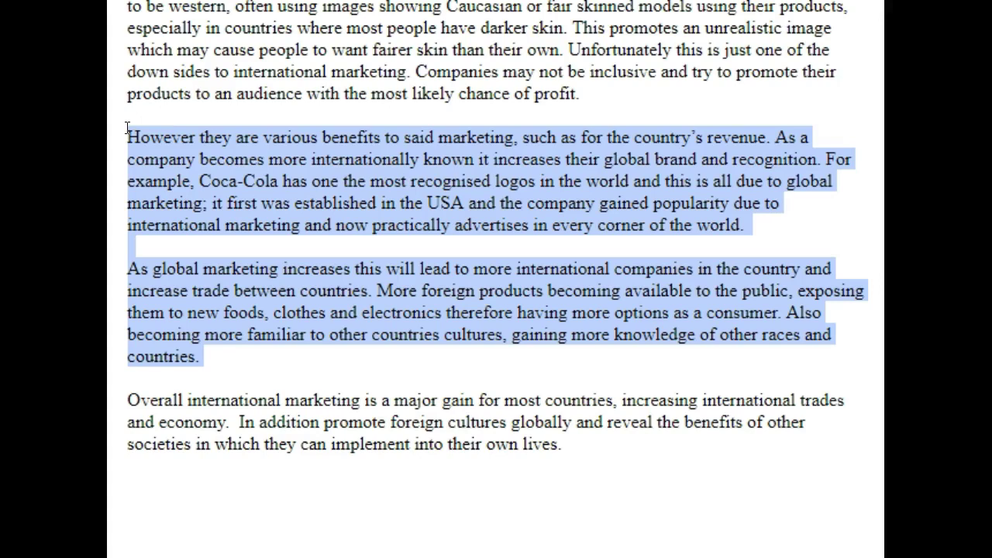
pyautogui.scroll(3, 232, 209)
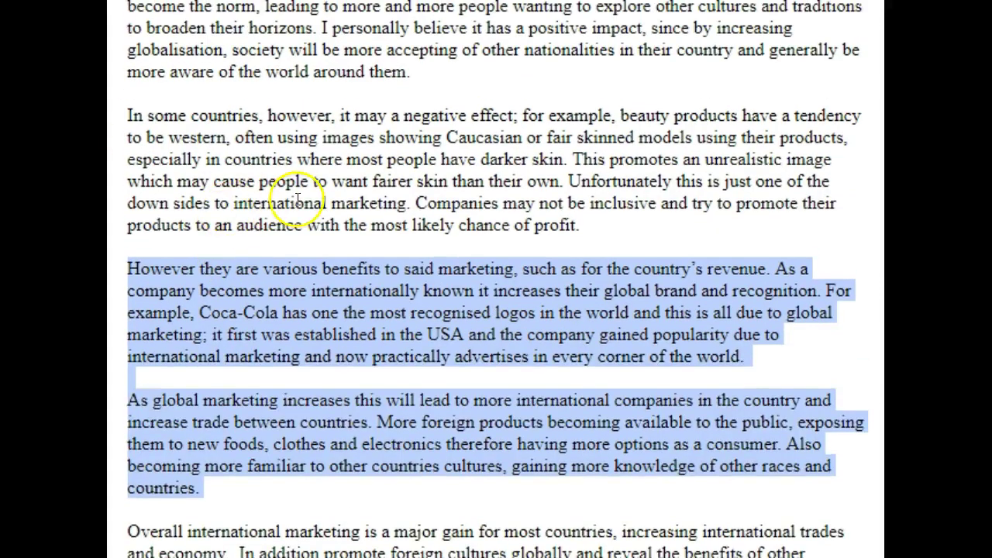
pyautogui.doubleClick(295, 202)
pyautogui.tripleClick(298, 200)
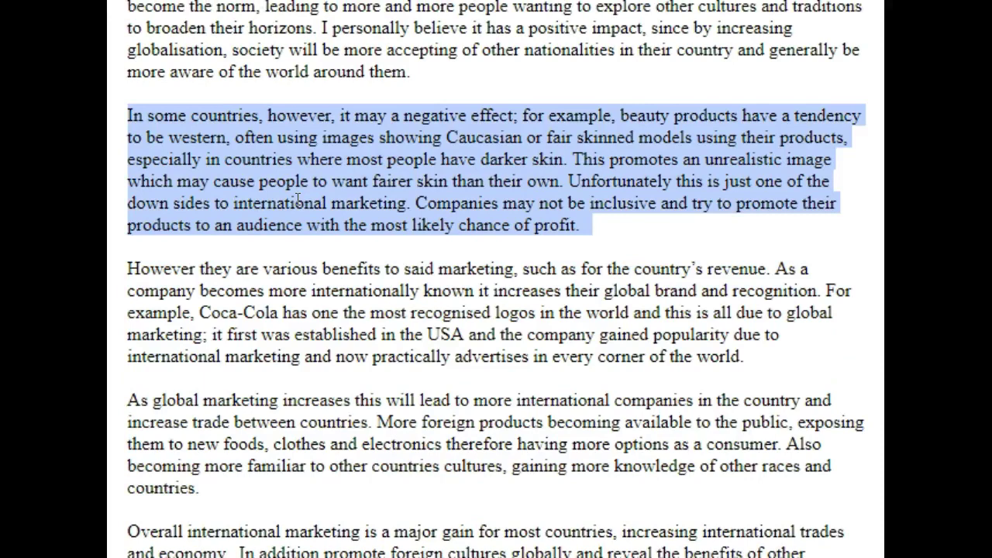
pyautogui.click(298, 199)
pyautogui.scroll(-2, 298, 199)
pyautogui.scroll(3, 297, 199)
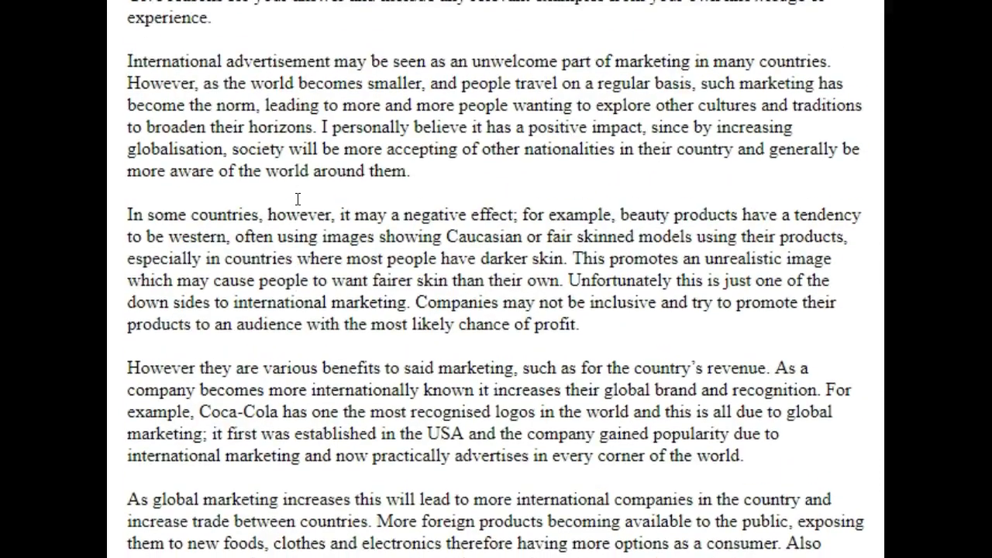
pyautogui.scroll(1, 297, 199)
pyautogui.scroll(-4, 297, 199)
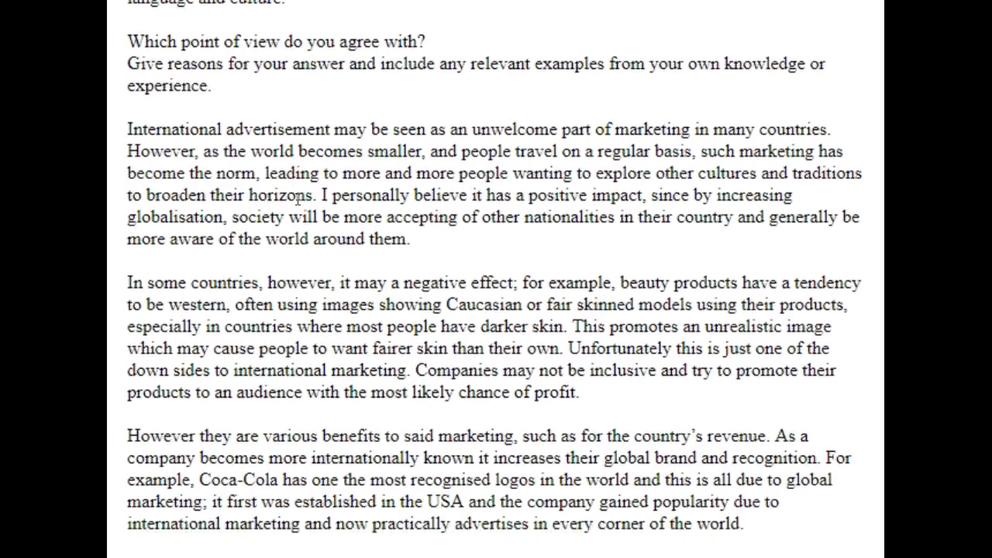
pyautogui.moveTo(227, 317); pyautogui.dragTo(116, 97)
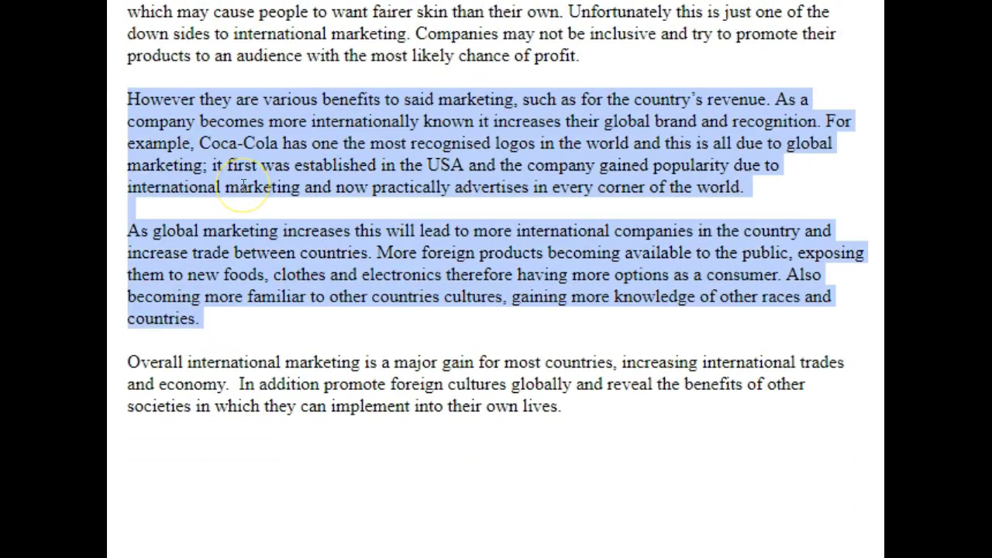
pyautogui.doubleClick(155, 93)
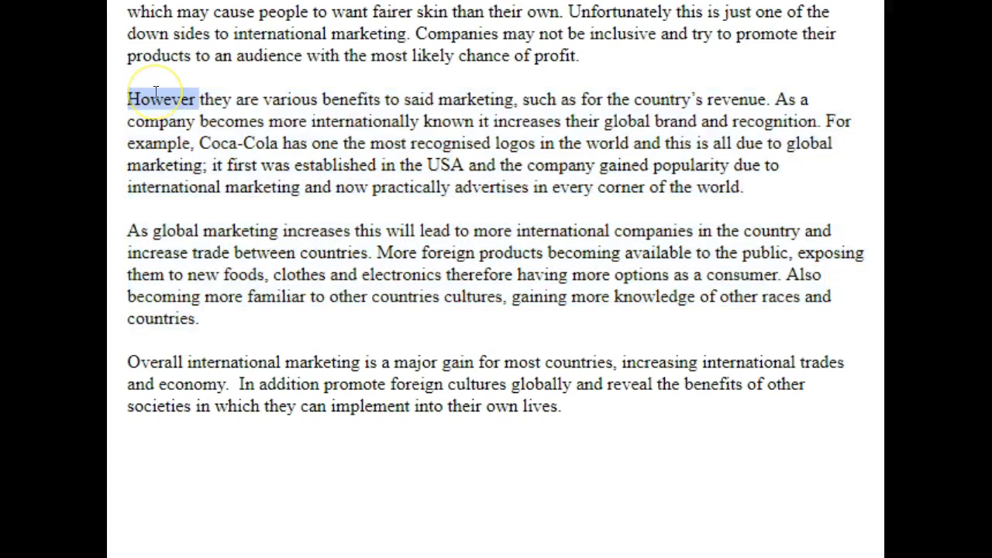
pyautogui.moveTo(210, 317); pyautogui.dragTo(126, 97)
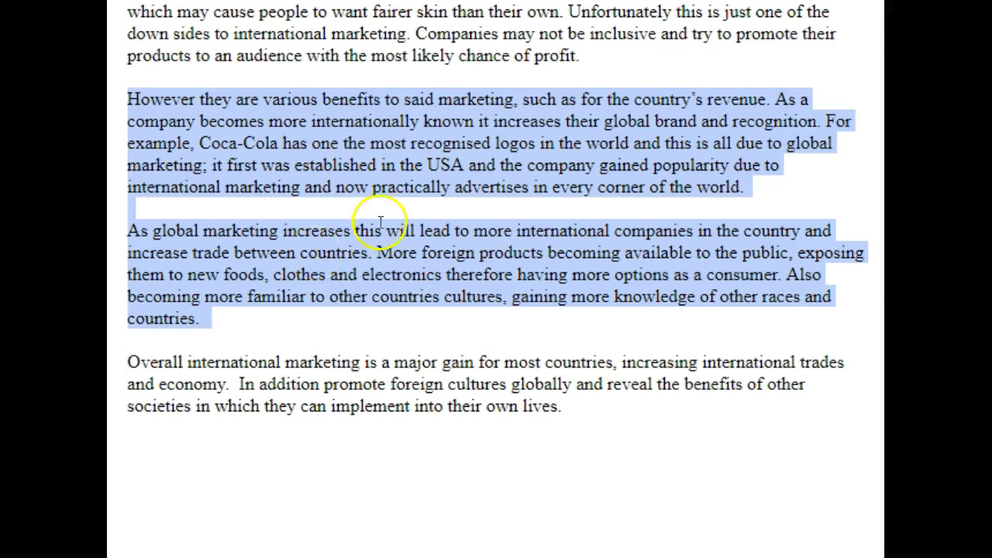
pyautogui.scroll(3, 409, 215)
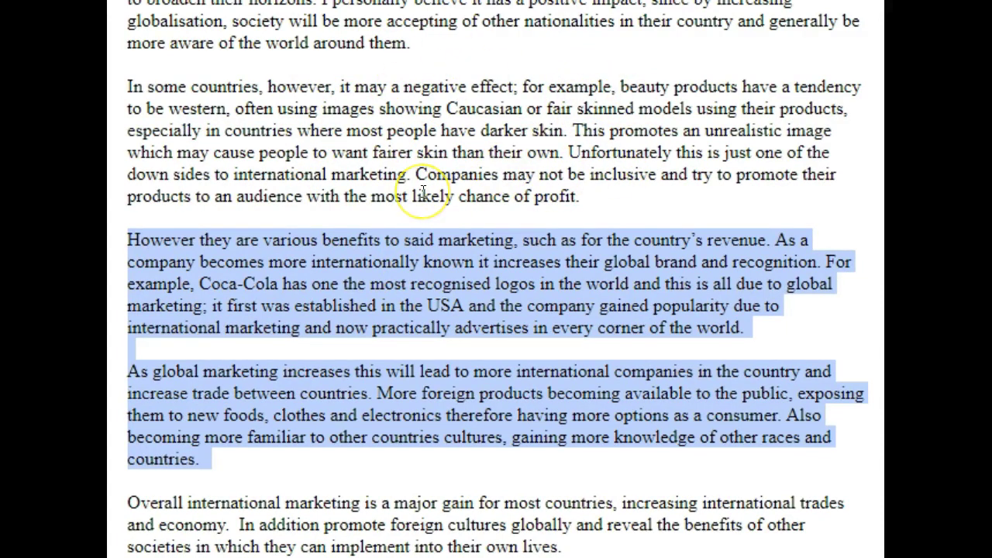
pyautogui.scroll(-3, 423, 190)
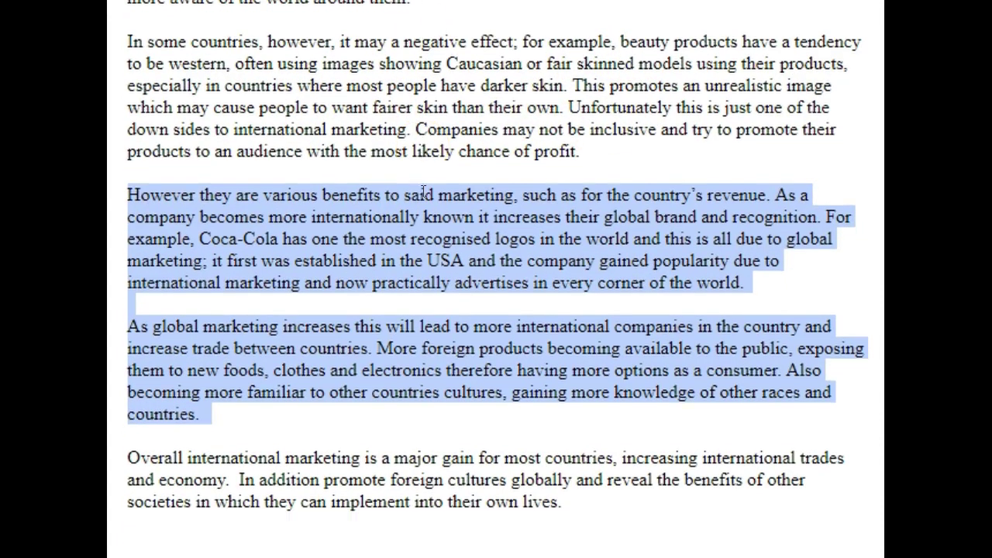